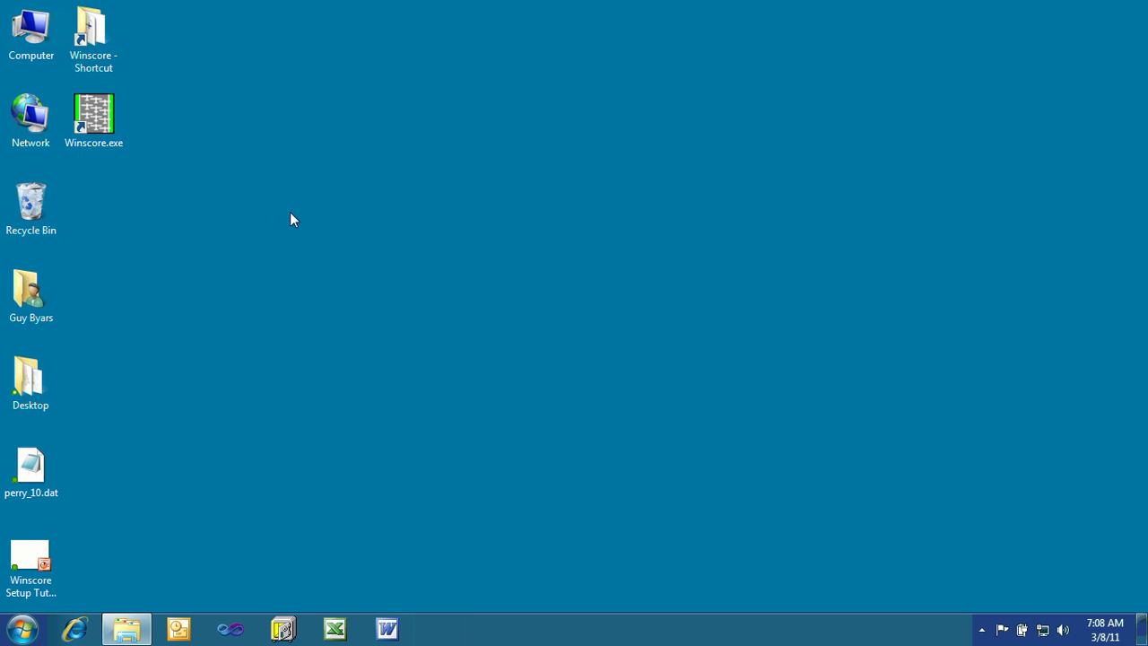
# Launch Winscore from the desktop and reposition its window.
pyautogui.click(96, 120)
pyautogui.doubleClick(96, 121)
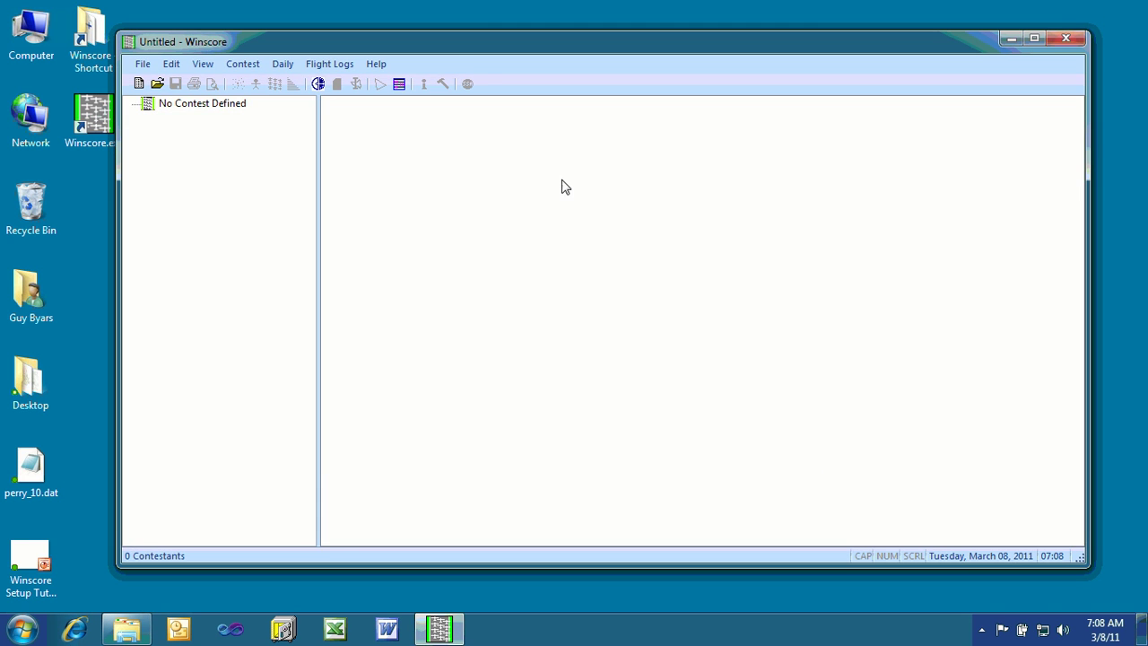
pyautogui.moveTo(450, 38); pyautogui.dragTo(439, 50)
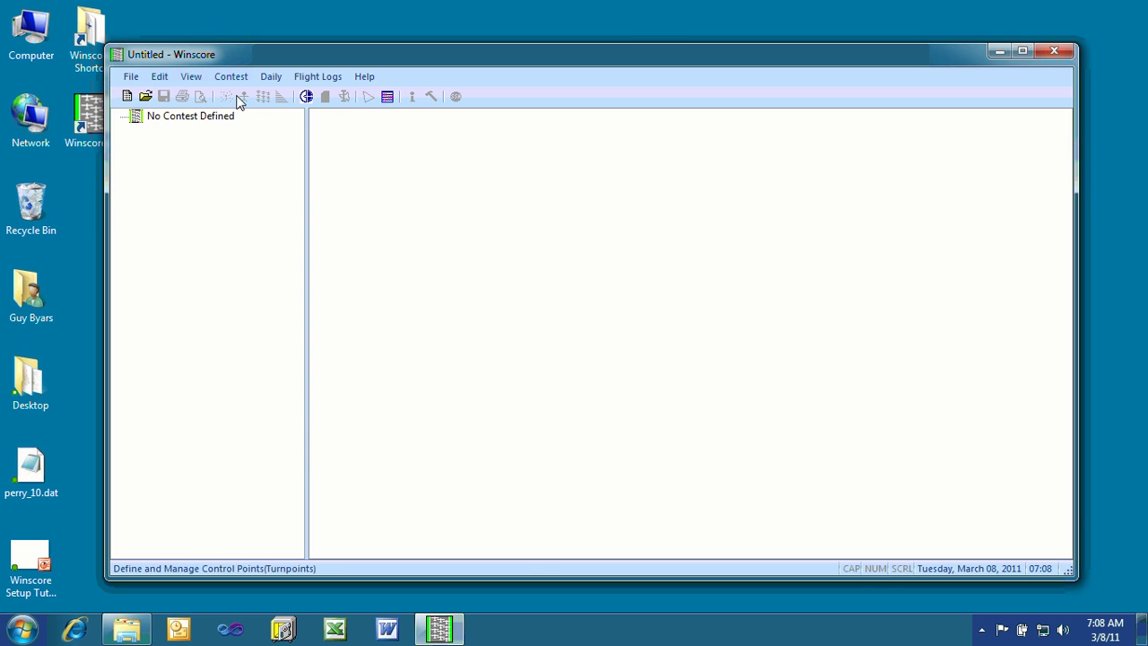
# Turn the View > Control Bar on, then off again.
pyautogui.click(190, 78)
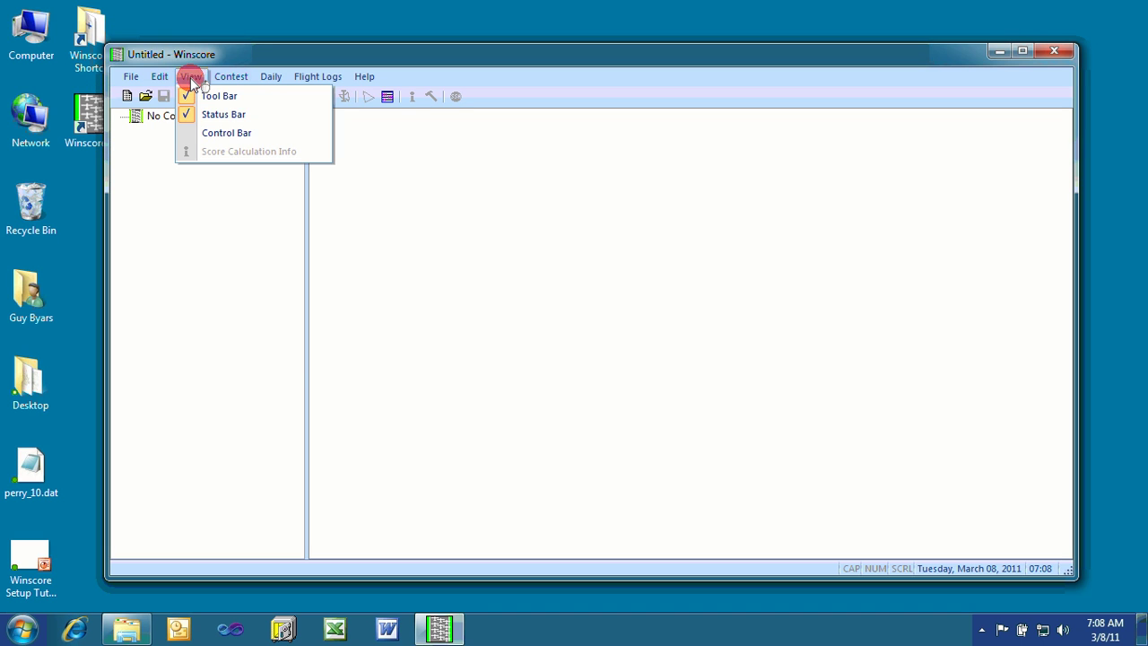
pyautogui.click(200, 135)
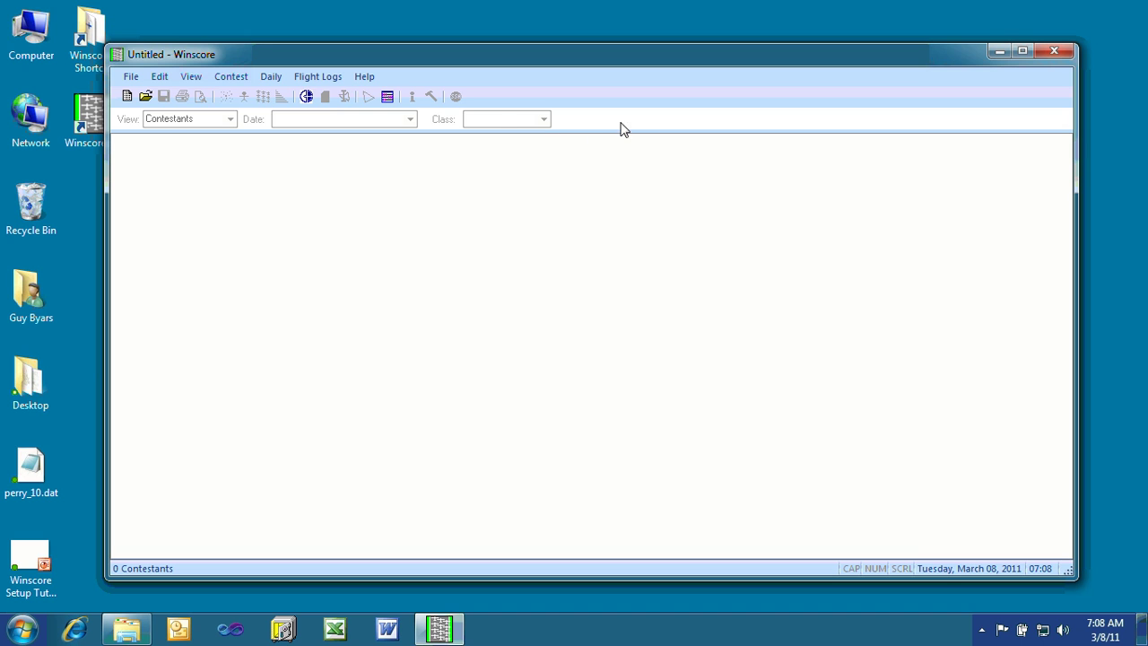
pyautogui.click(189, 77)
pyautogui.click(195, 134)
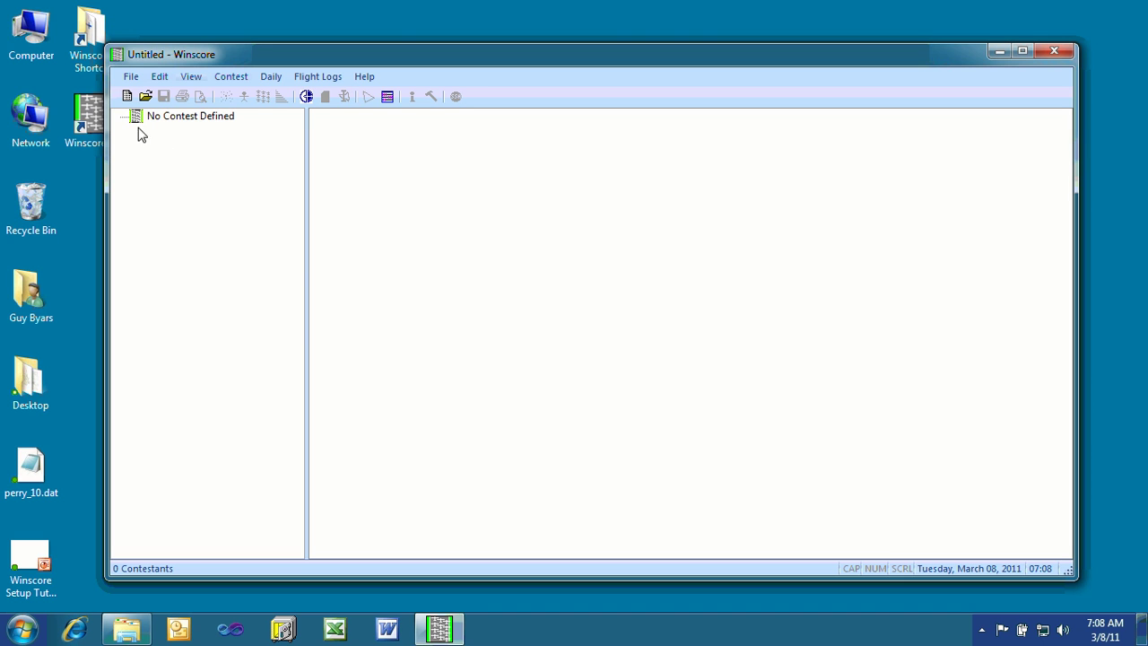
# Start a new contest from SSA's Region 5 North listing: Perry, SC, April 18, 2011, six days.
pyautogui.click(131, 77)
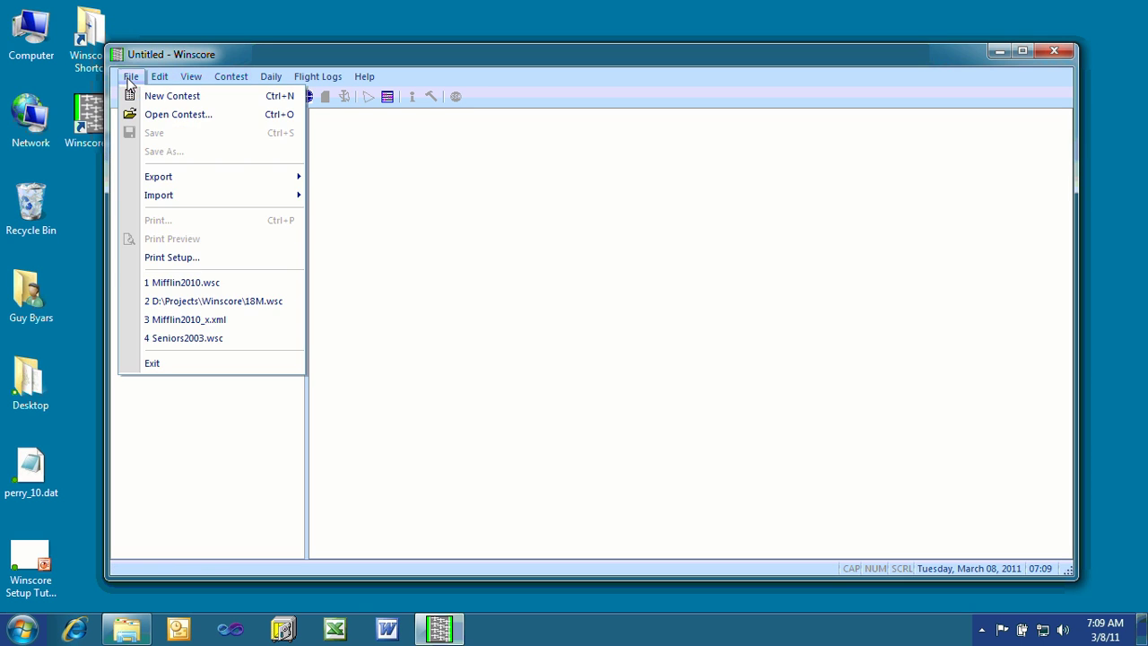
pyautogui.click(142, 96)
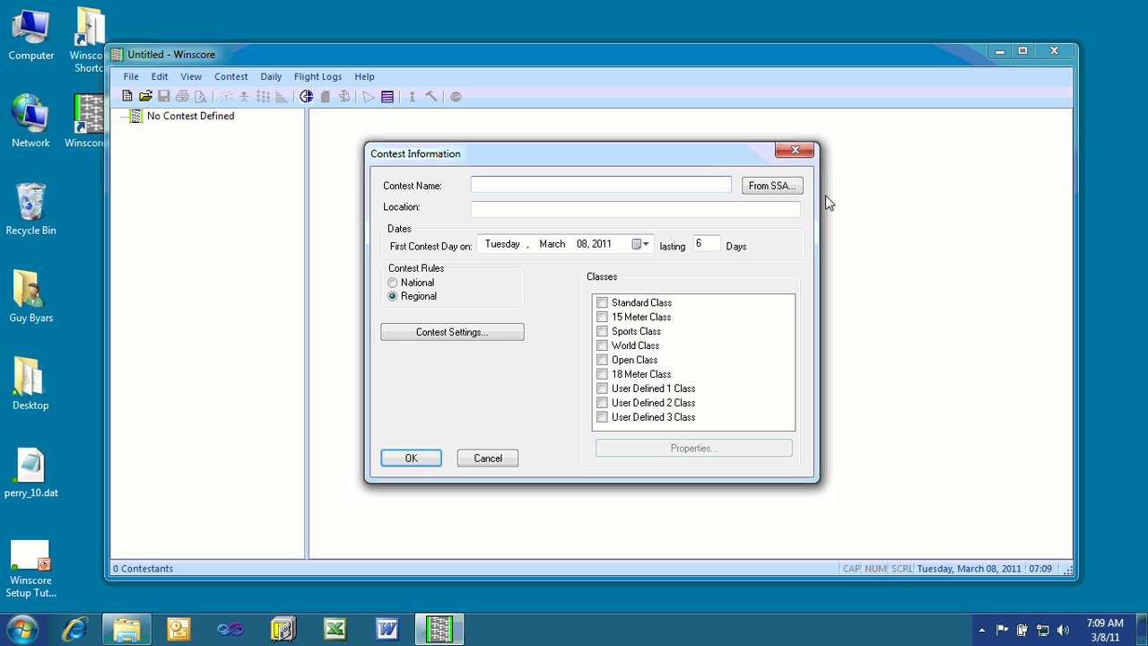
pyautogui.click(772, 186)
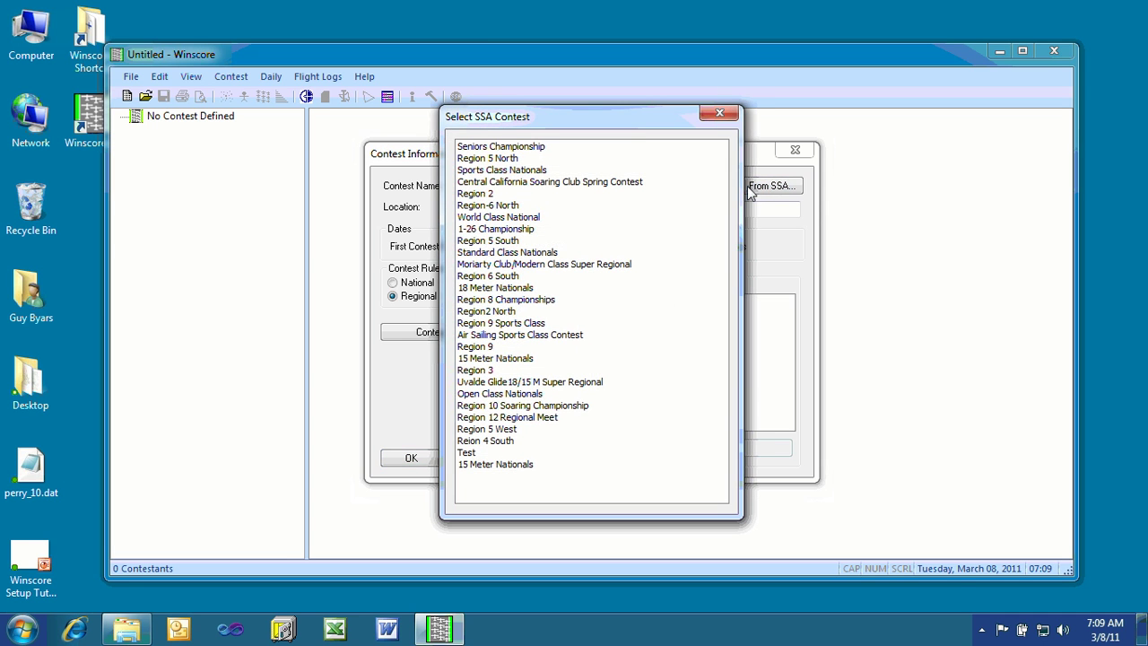
pyautogui.moveTo(629, 124); pyautogui.dragTo(639, 111)
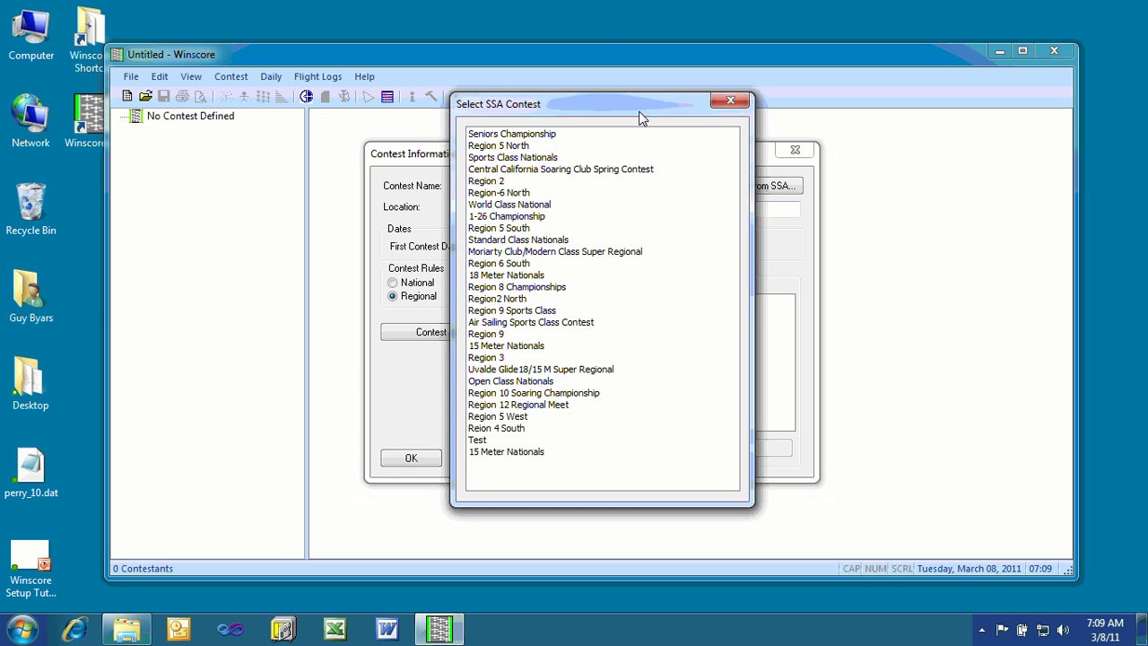
pyautogui.click(518, 145)
pyautogui.doubleClick(518, 146)
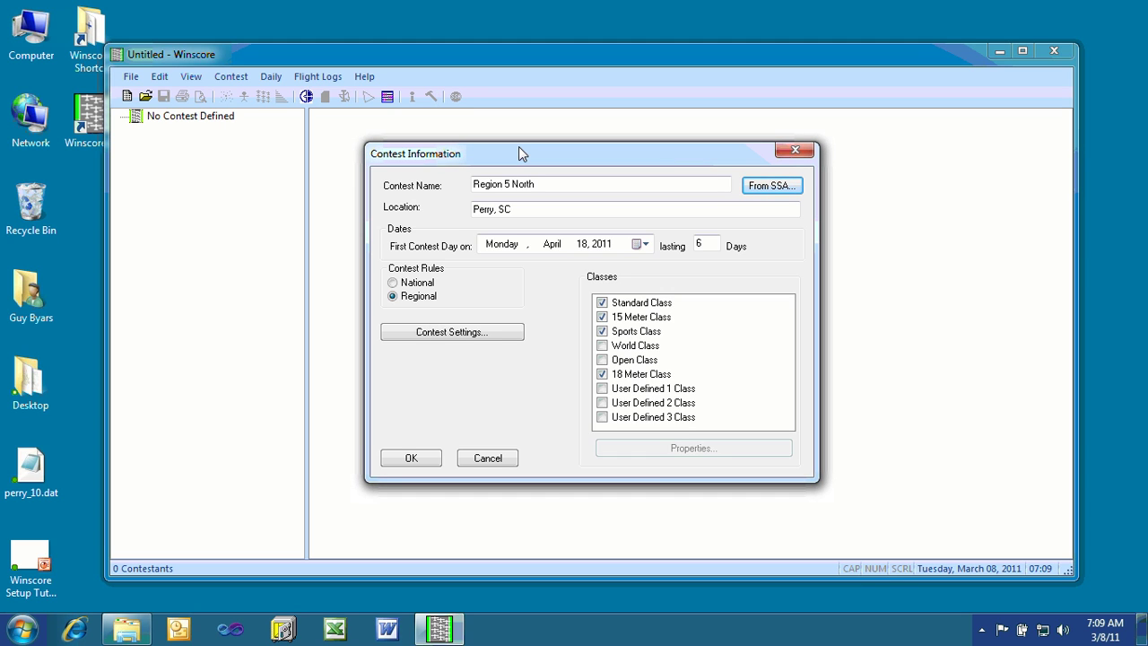
pyautogui.click(480, 333)
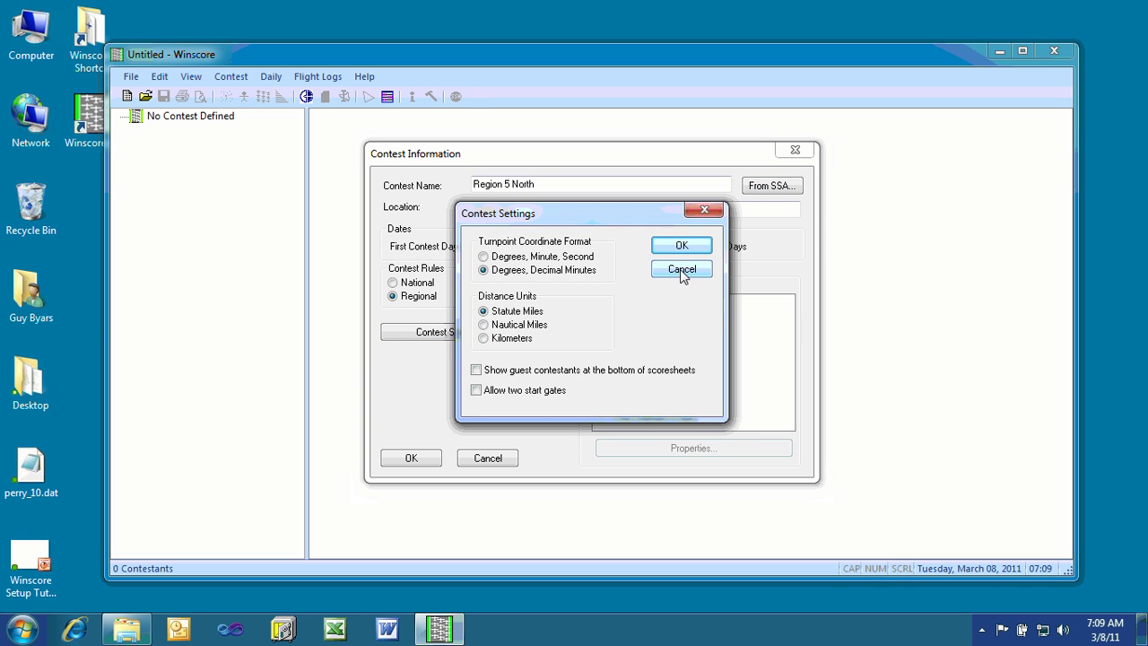
pyautogui.click(680, 270)
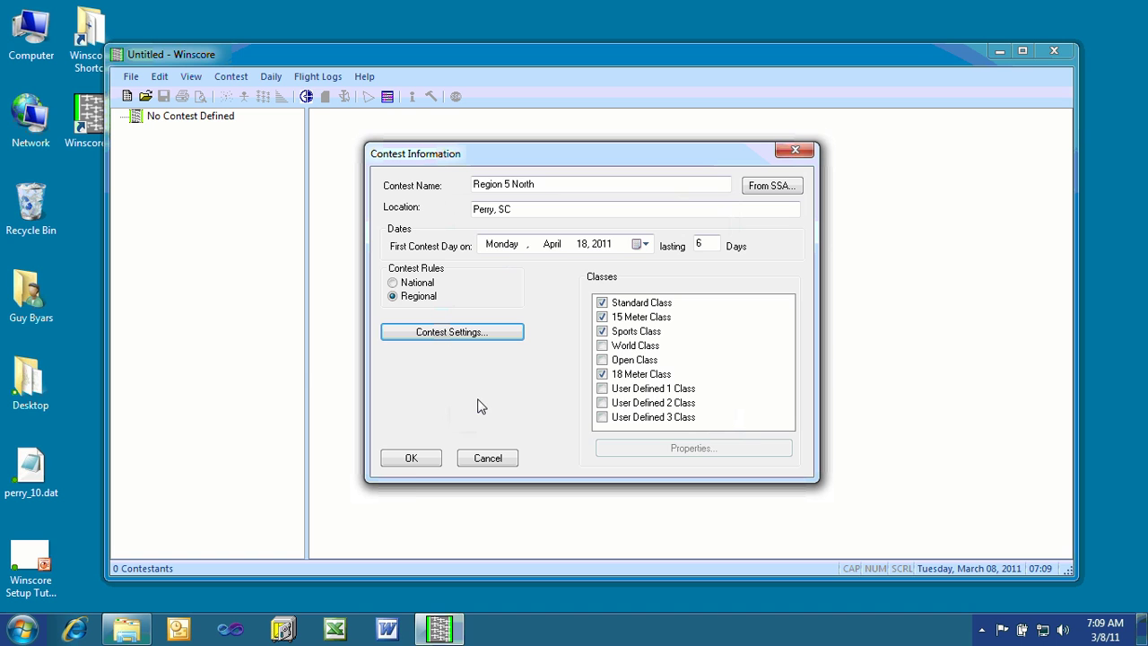
# Confirm the contest information, then inspect the Contest Setup and Tuesday, April 19 branches.
pyautogui.click(411, 459)
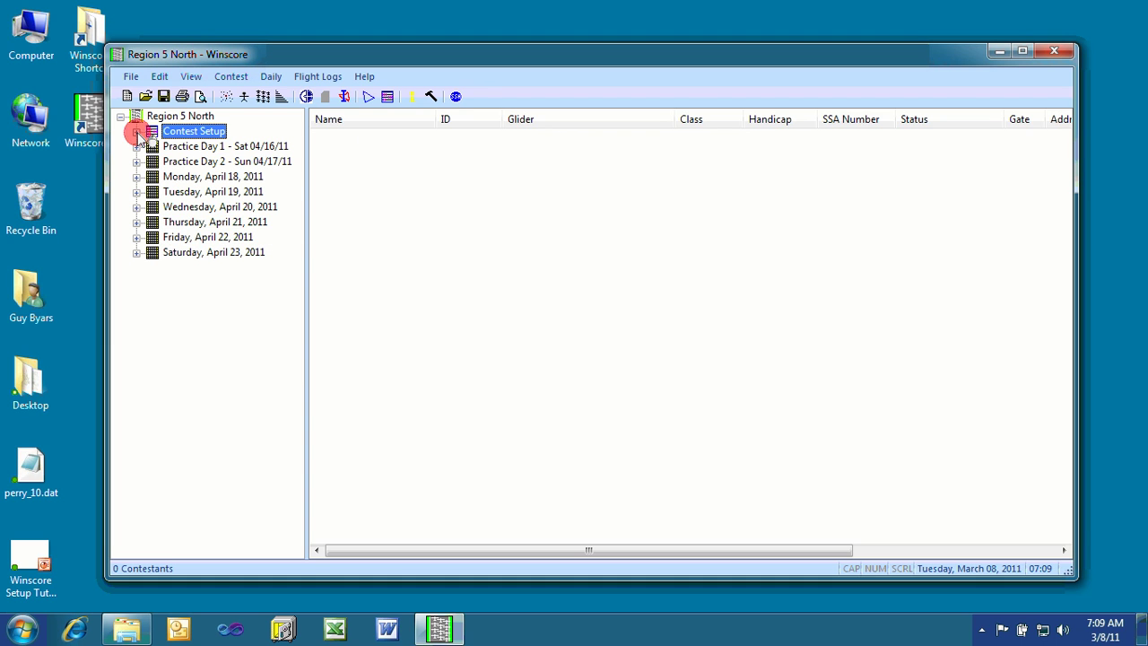
pyautogui.click(137, 132)
pyautogui.click(137, 131)
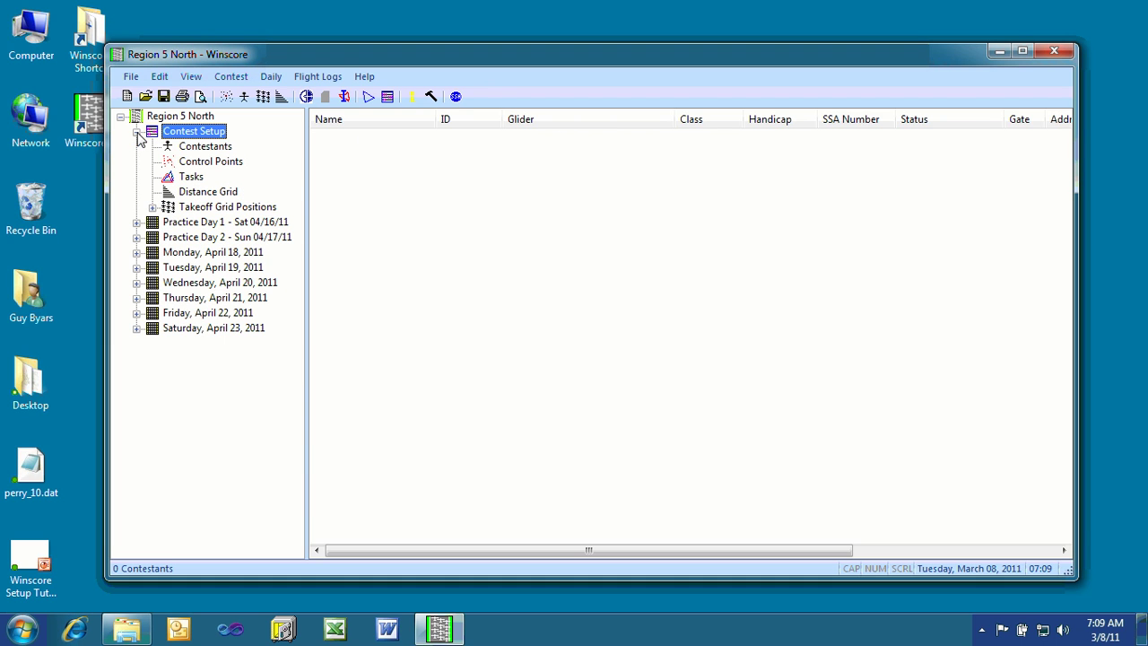
pyautogui.click(137, 267)
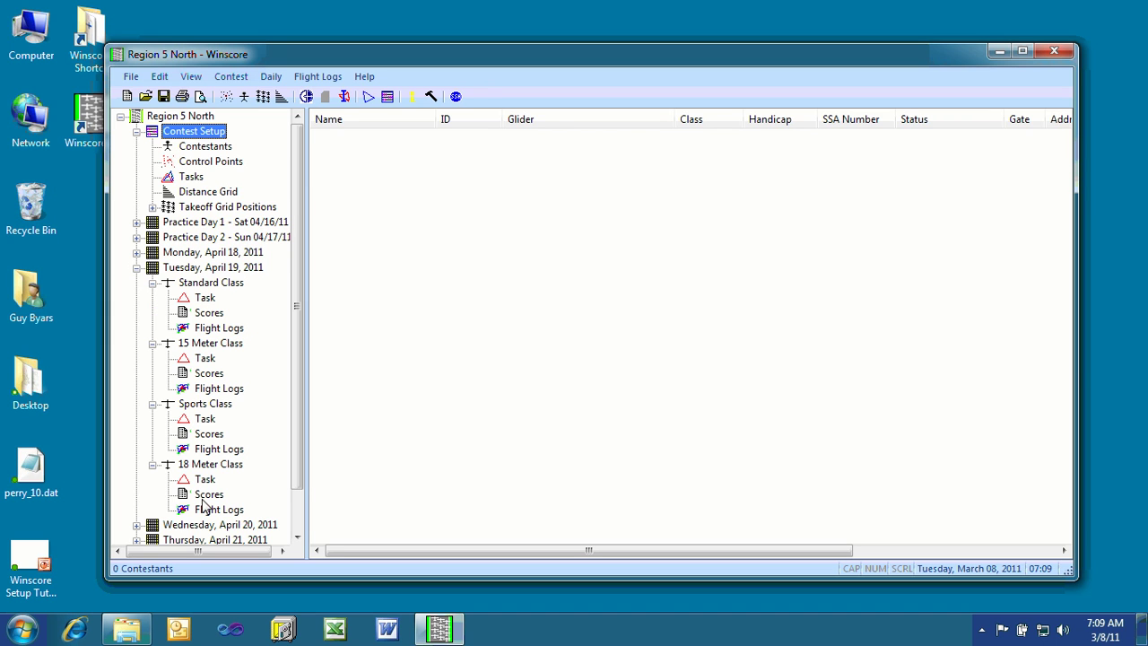
pyautogui.click(136, 267)
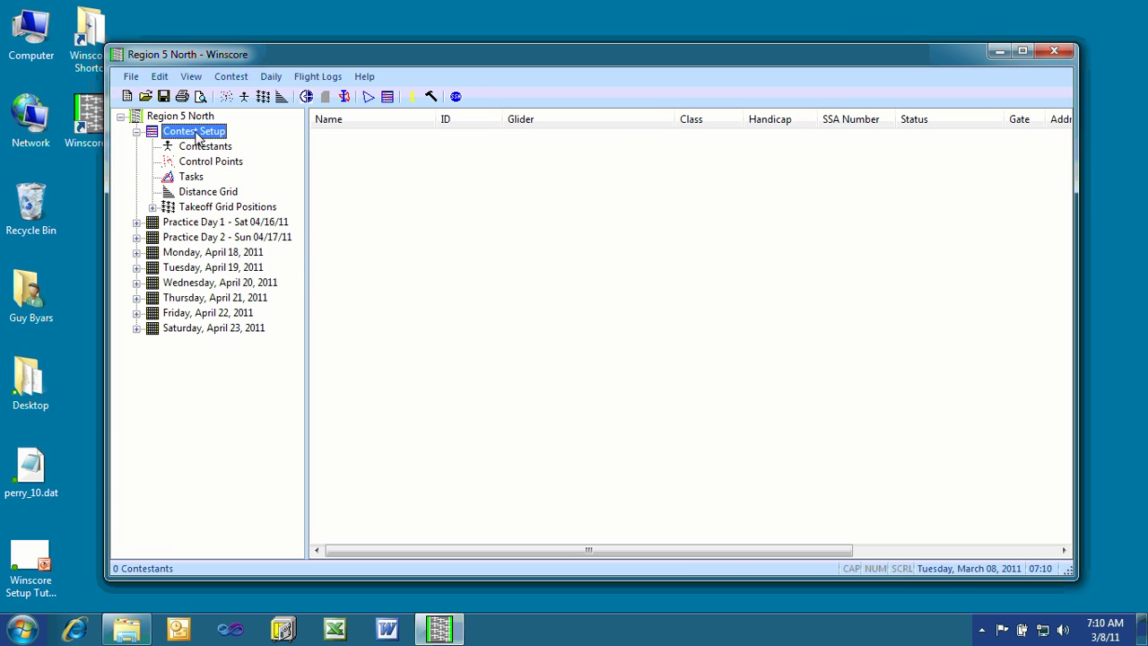
# Open Import From SSA on Contestants, then cancel it.
pyautogui.click(203, 148)
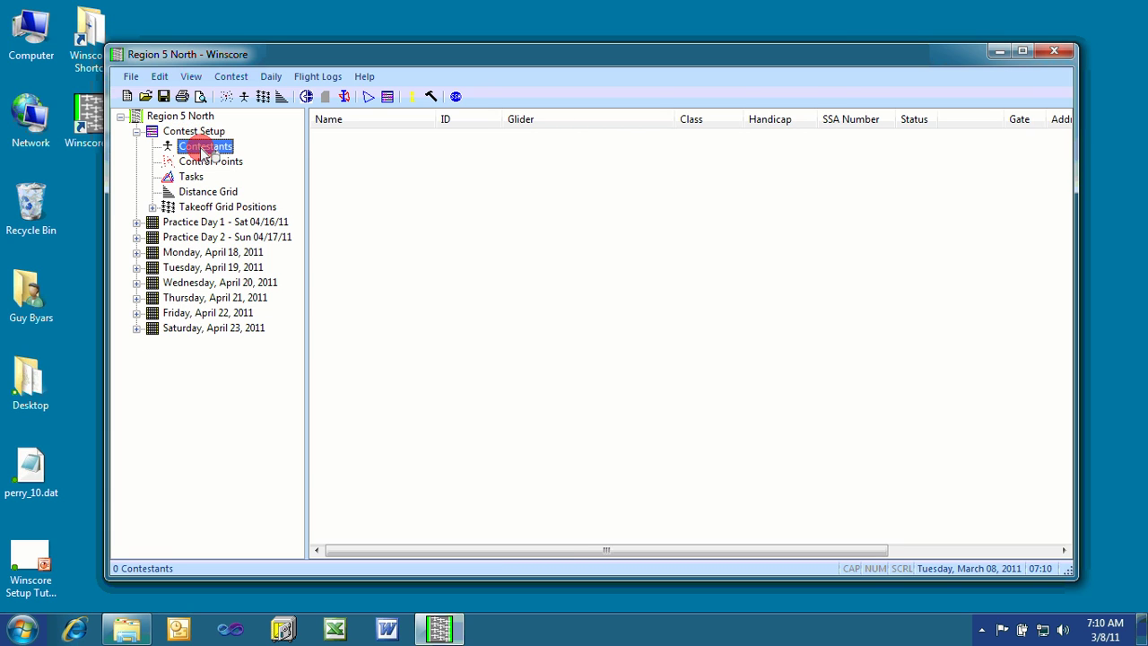
pyautogui.rightClick(203, 149)
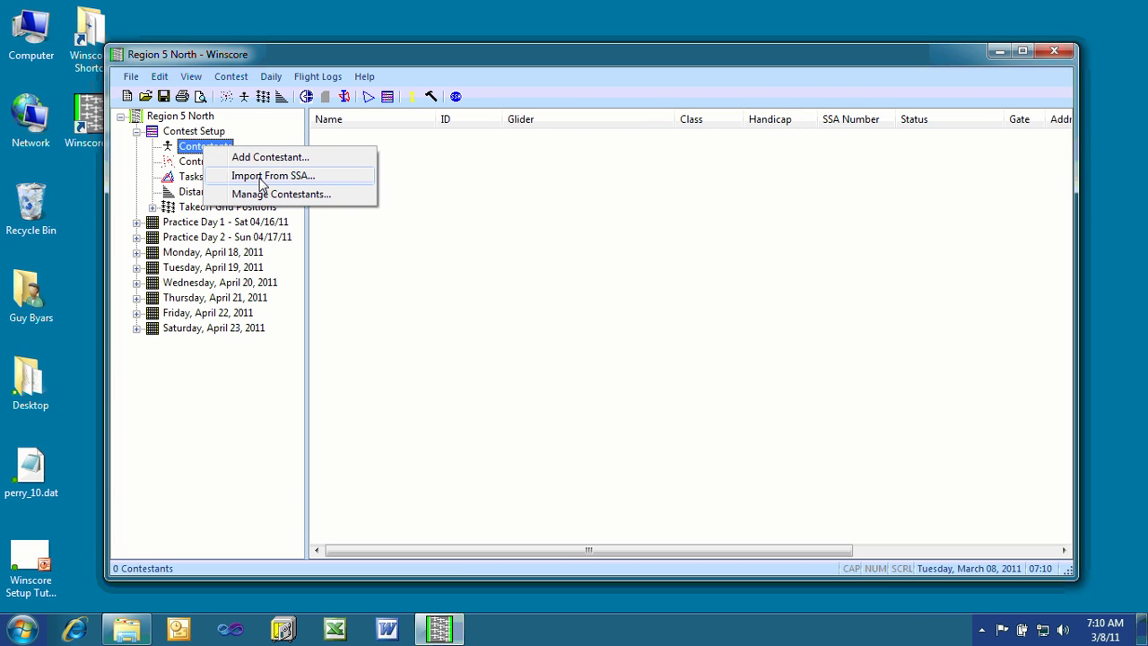
pyautogui.click(262, 180)
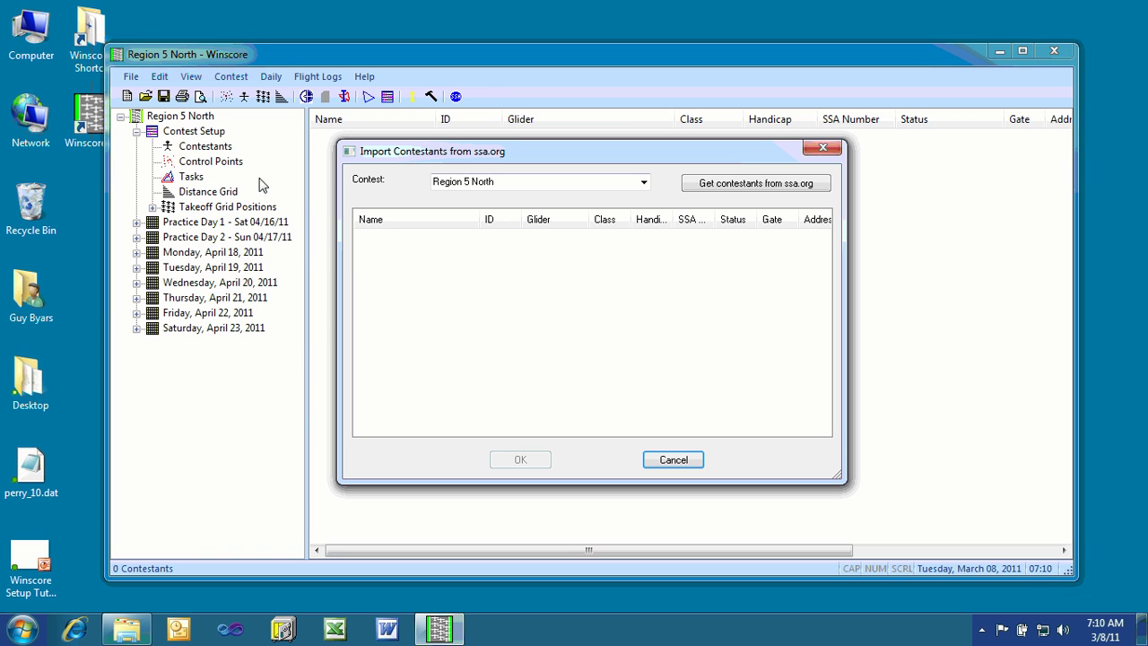
pyautogui.click(667, 463)
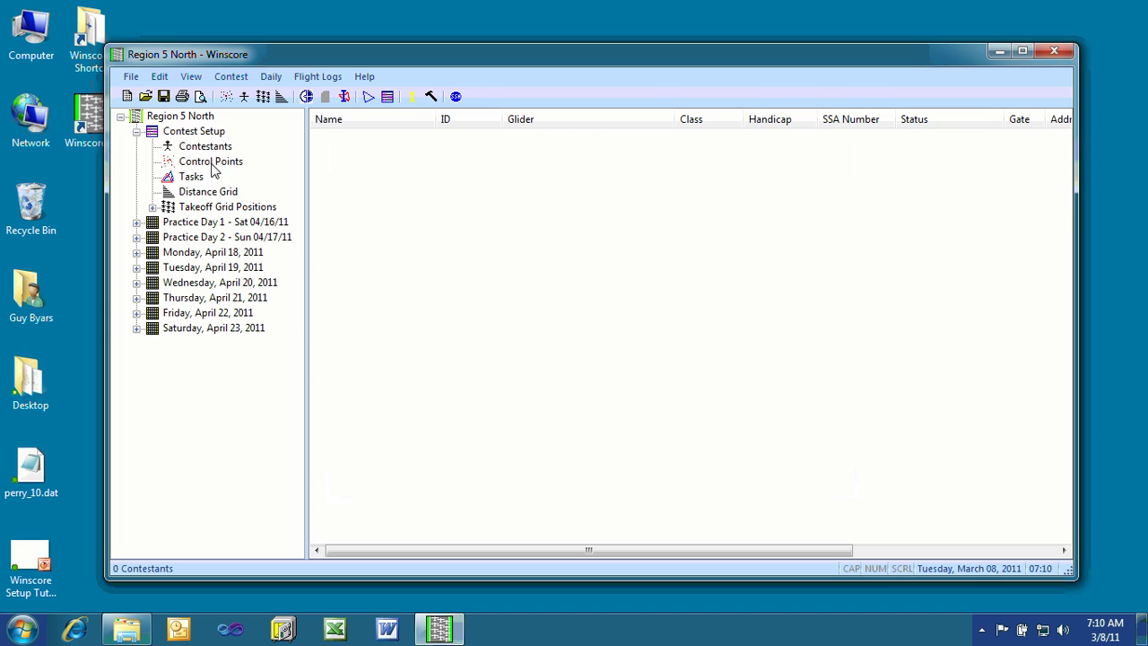
# Download Region 5 North's 87 contestants from ssa.org and add them to the contest.
pyautogui.click(205, 151)
pyautogui.rightClick(205, 150)
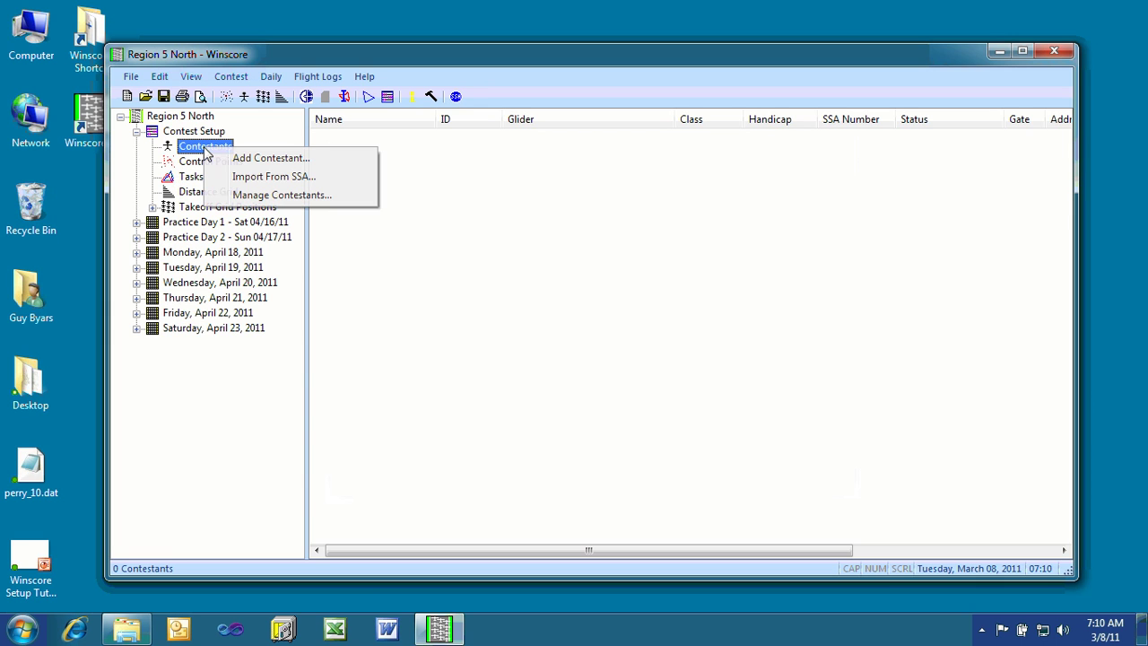
pyautogui.click(261, 180)
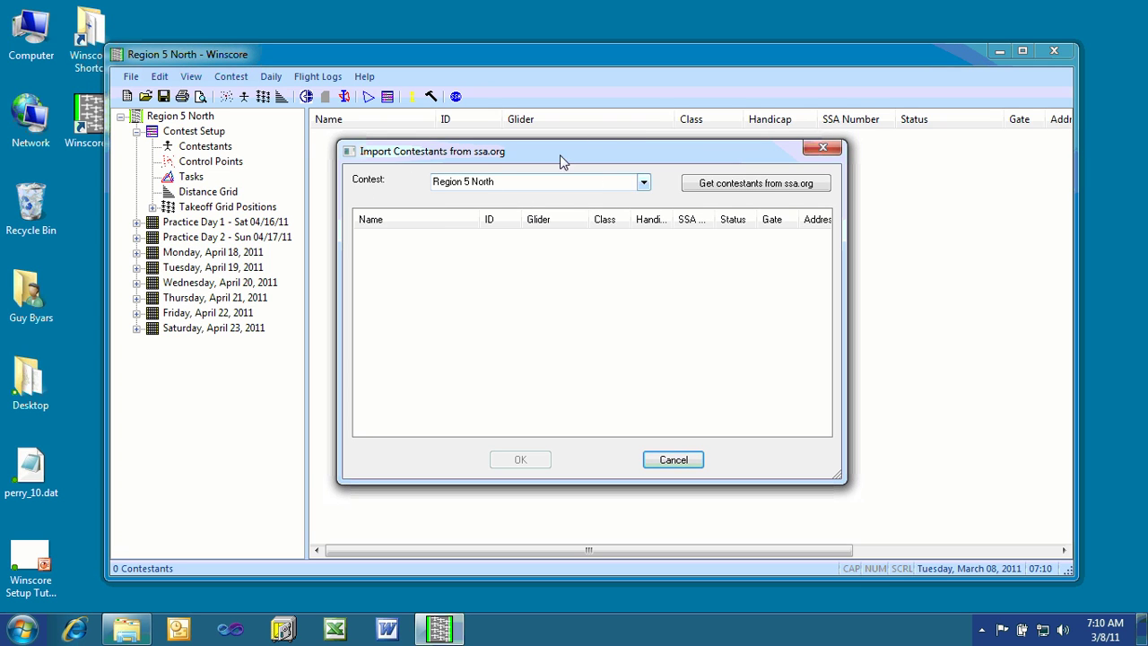
pyautogui.click(643, 182)
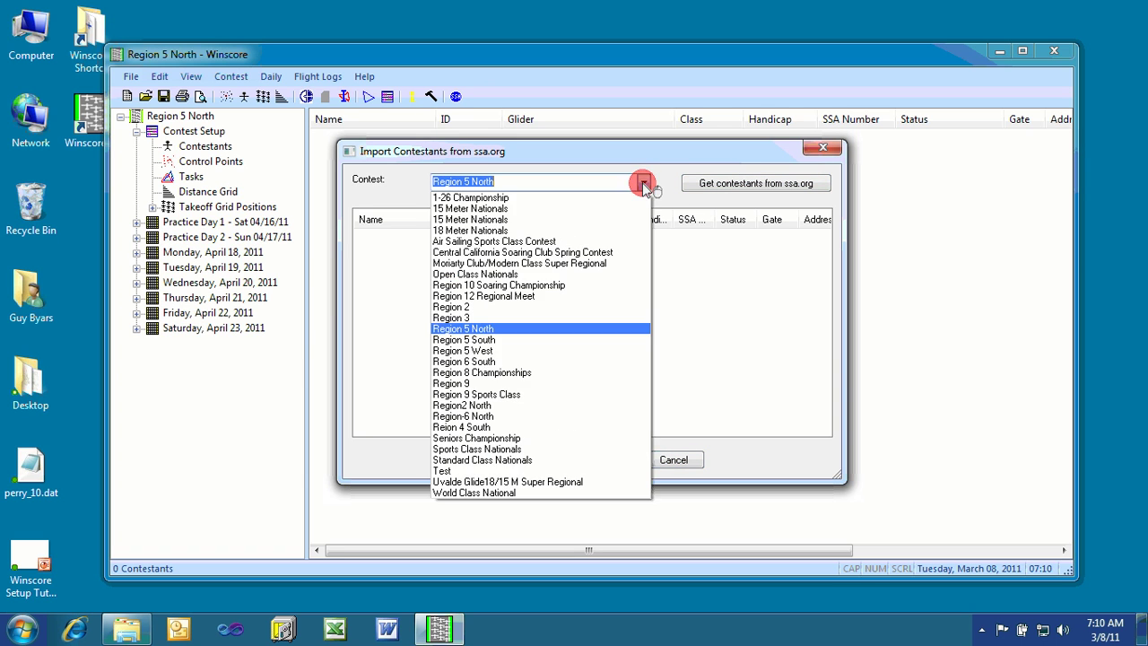
pyautogui.click(642, 182)
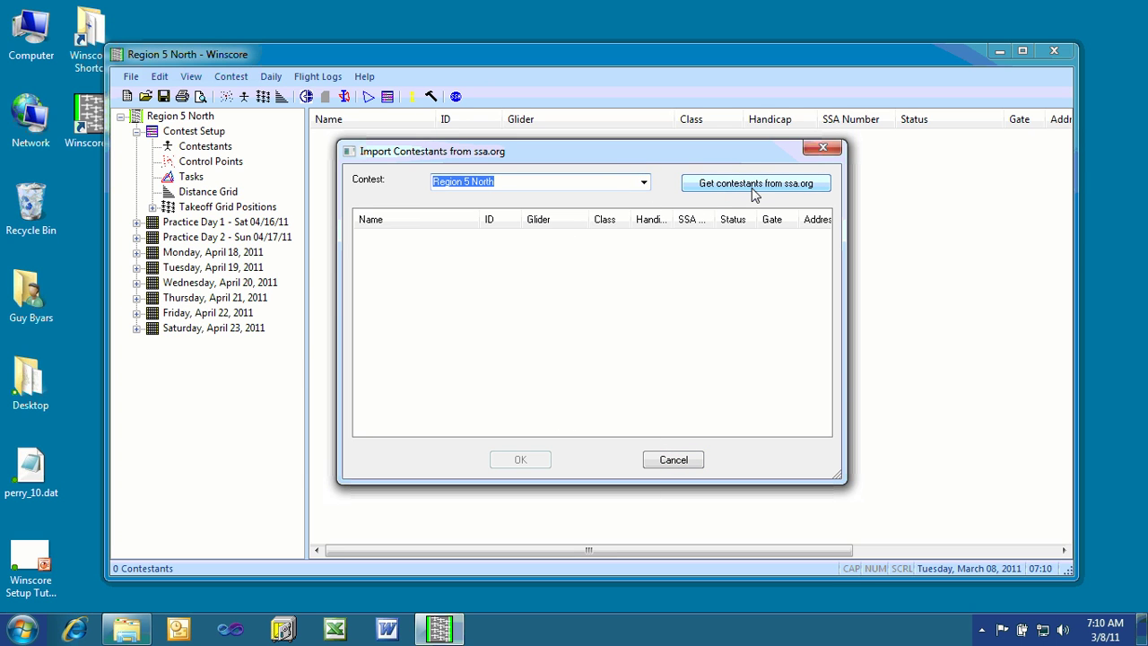
pyautogui.click(756, 184)
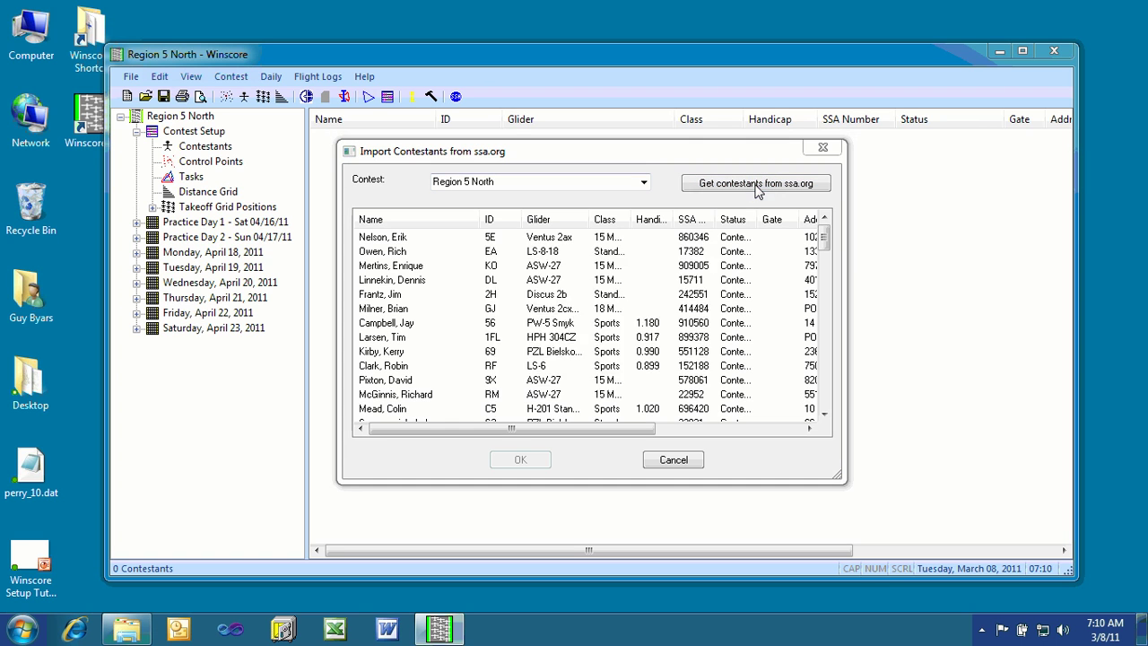
pyautogui.click(664, 357)
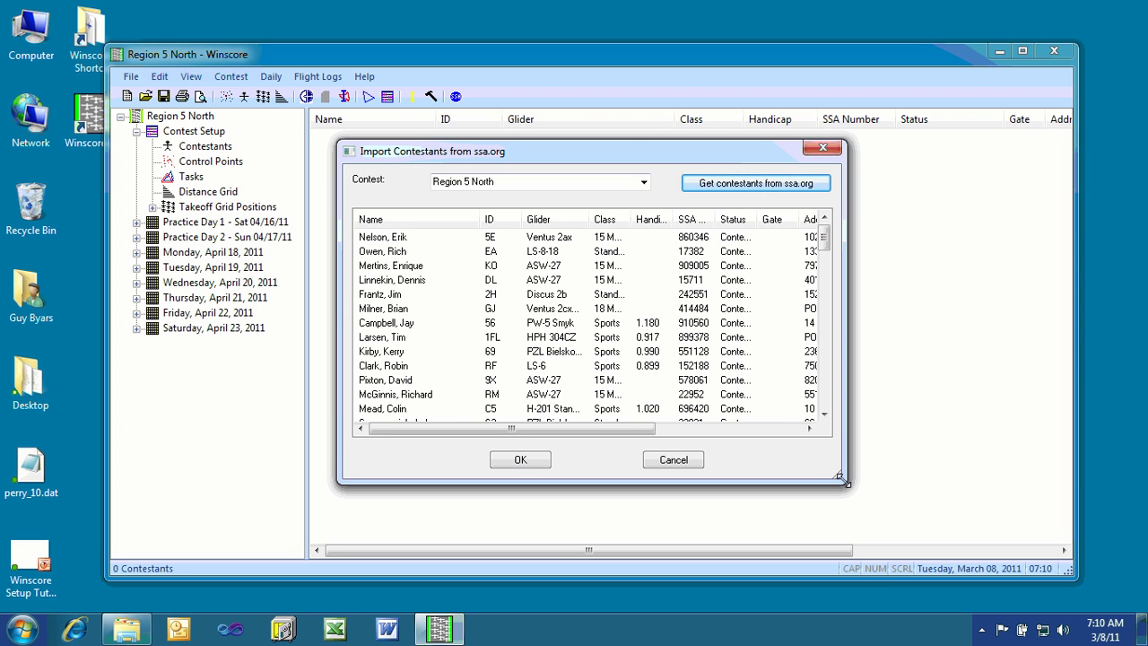
pyautogui.moveTo(842, 476); pyautogui.dragTo(1044, 589)
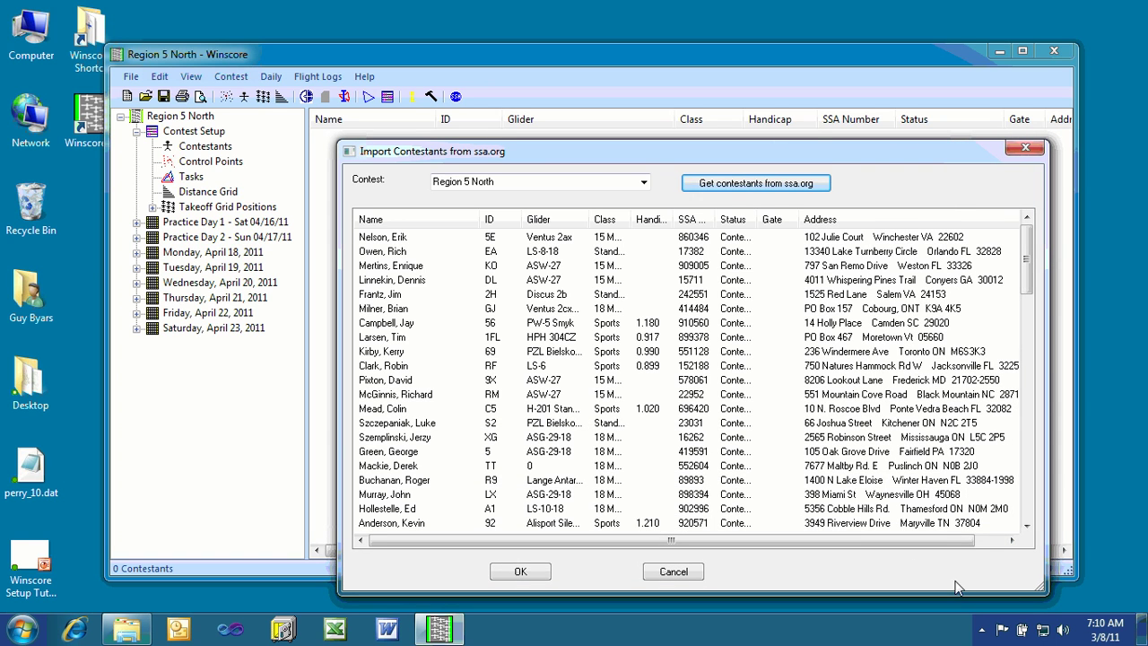
pyautogui.moveTo(903, 547); pyautogui.dragTo(853, 539)
pyautogui.click(520, 572)
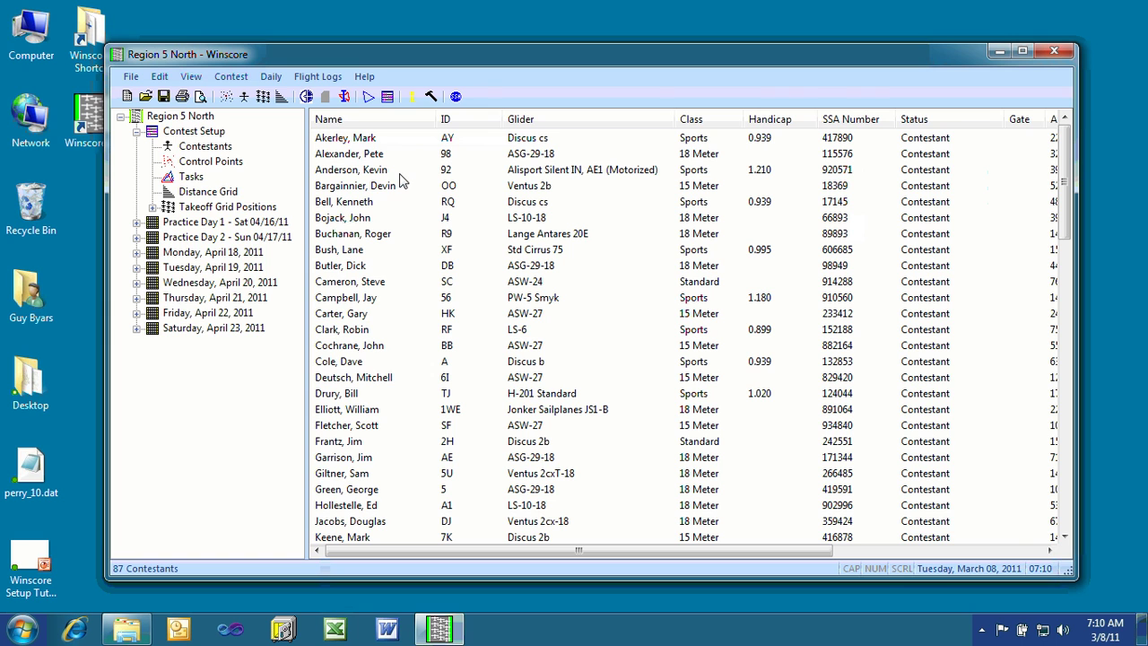
# Sort the roster by name, ID and glider, finishing with handicap highest first.
pyautogui.click(355, 122)
pyautogui.click(356, 124)
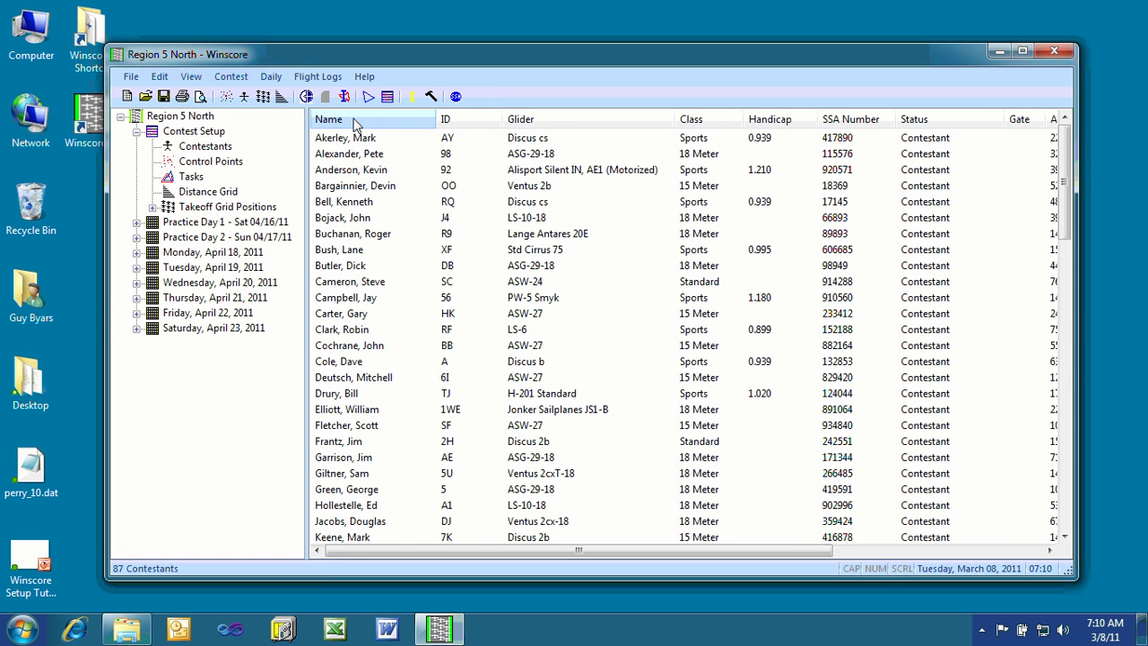
pyautogui.click(468, 118)
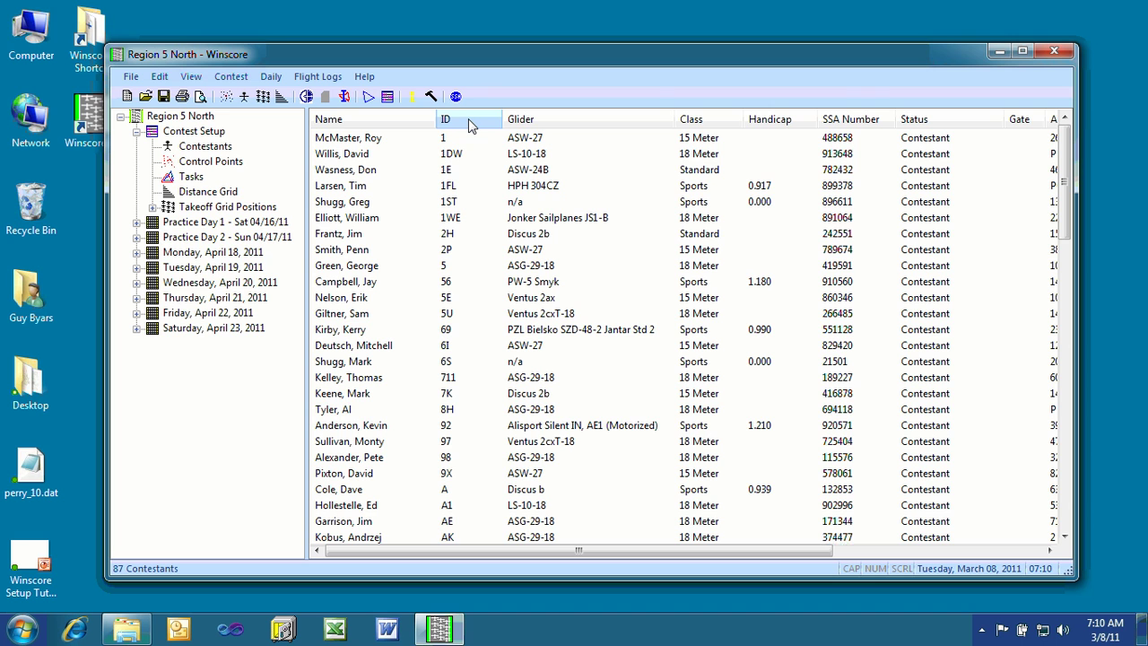
pyautogui.click(376, 119)
pyautogui.click(583, 123)
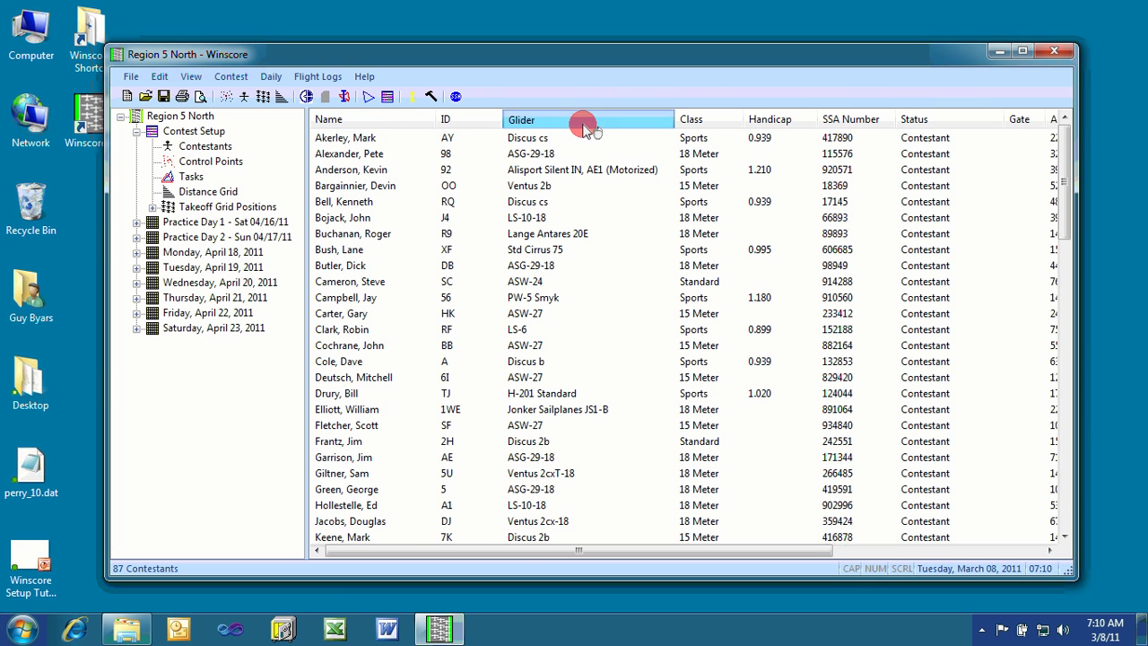
pyautogui.click(584, 126)
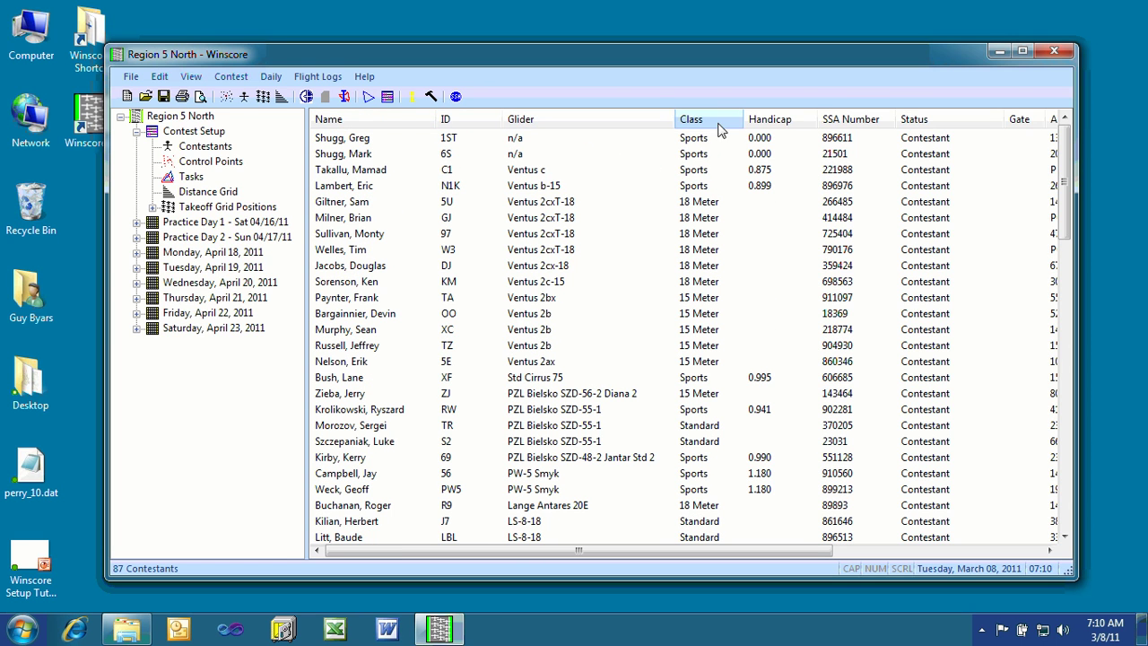
pyautogui.click(788, 122)
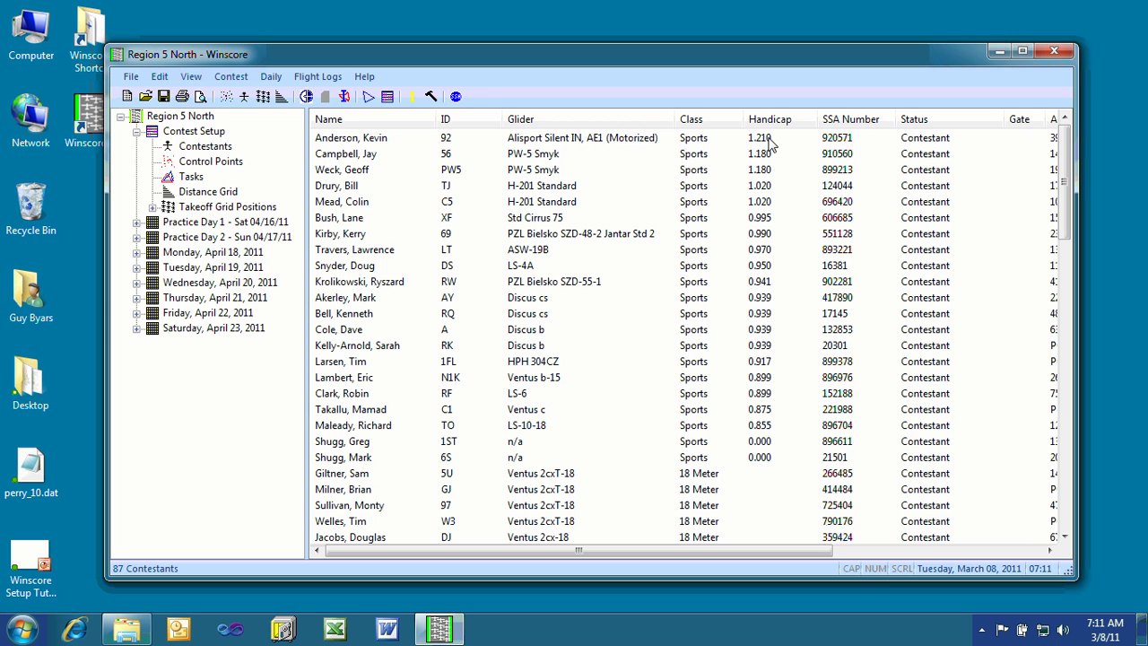
pyautogui.scroll(-3, 768, 146)
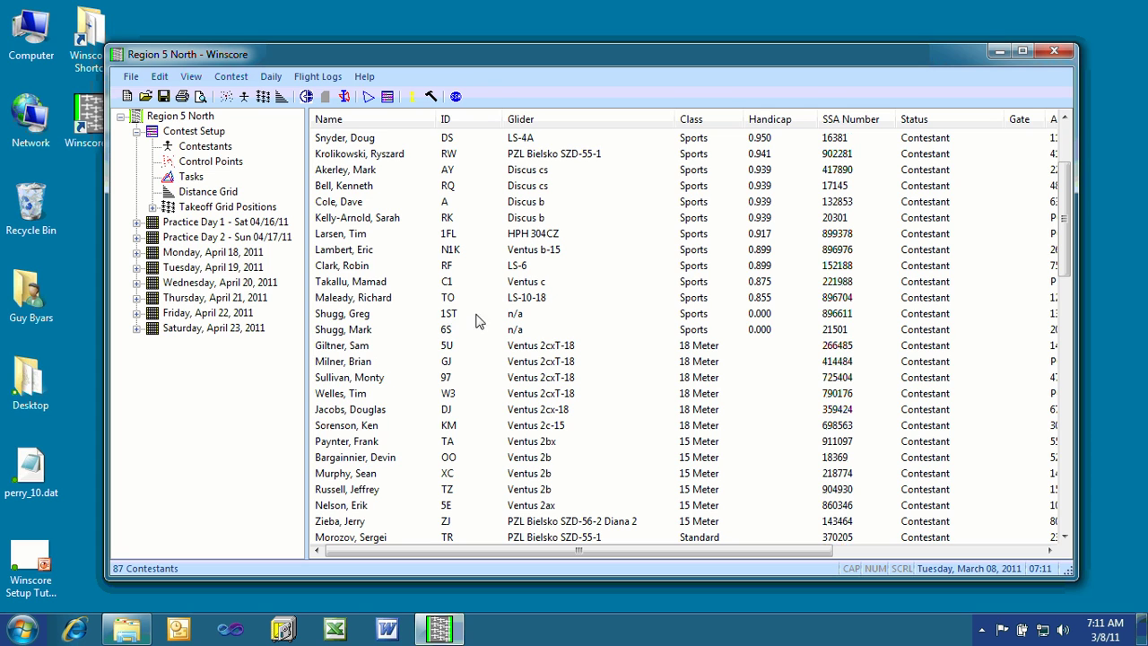
# Delete the duplicate contestant that has no glider listed.
pyautogui.click(515, 316)
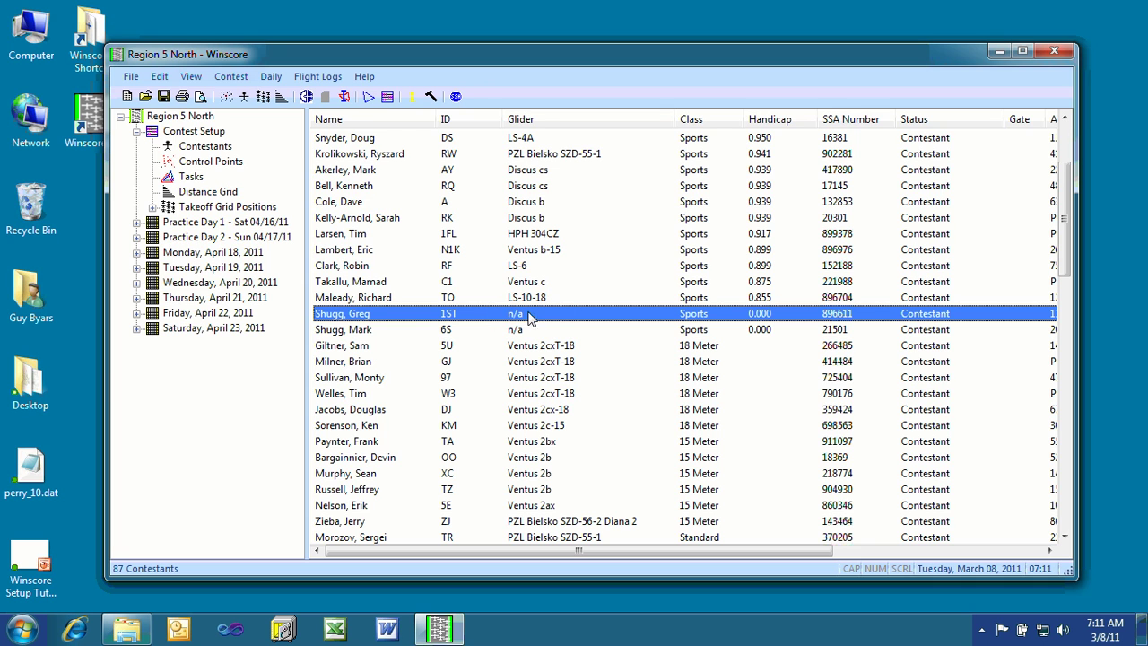
pyautogui.scroll(1, 748, 334)
pyautogui.scroll(-1, 627, 337)
pyautogui.click(520, 331)
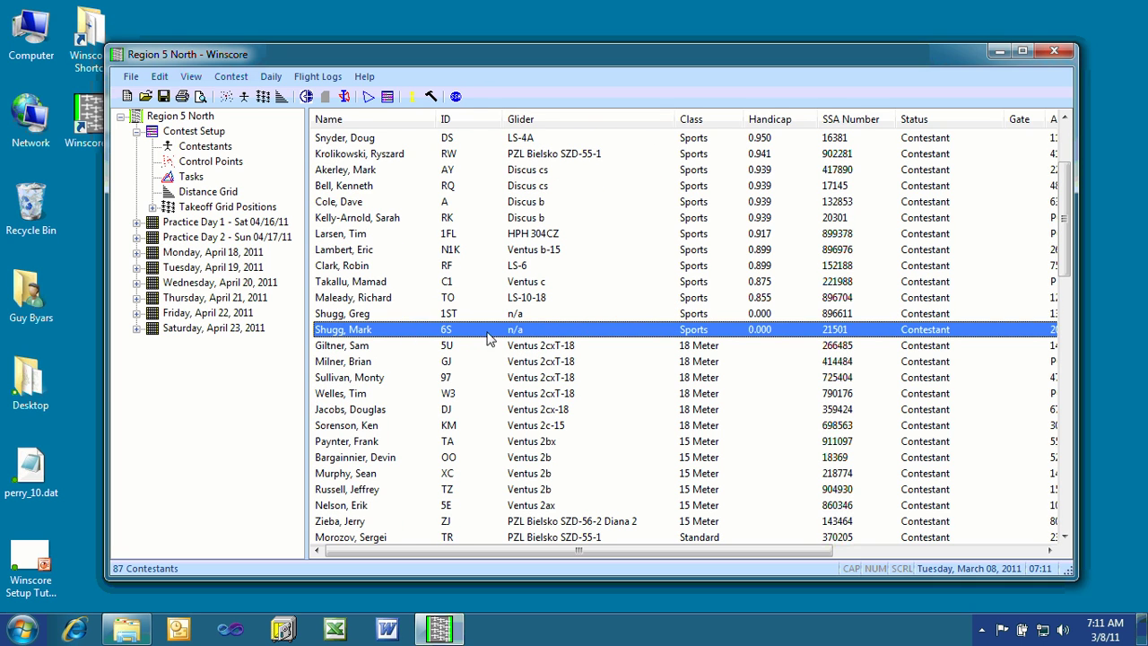
pyautogui.rightClick(564, 330)
pyautogui.click(606, 357)
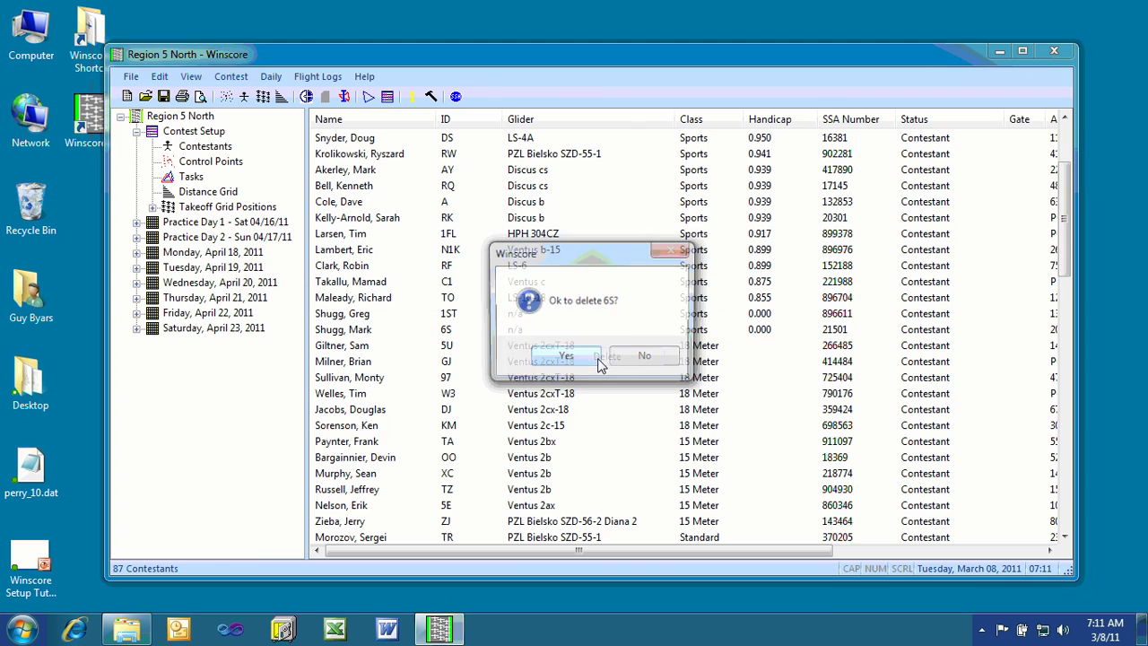
pyautogui.click(598, 359)
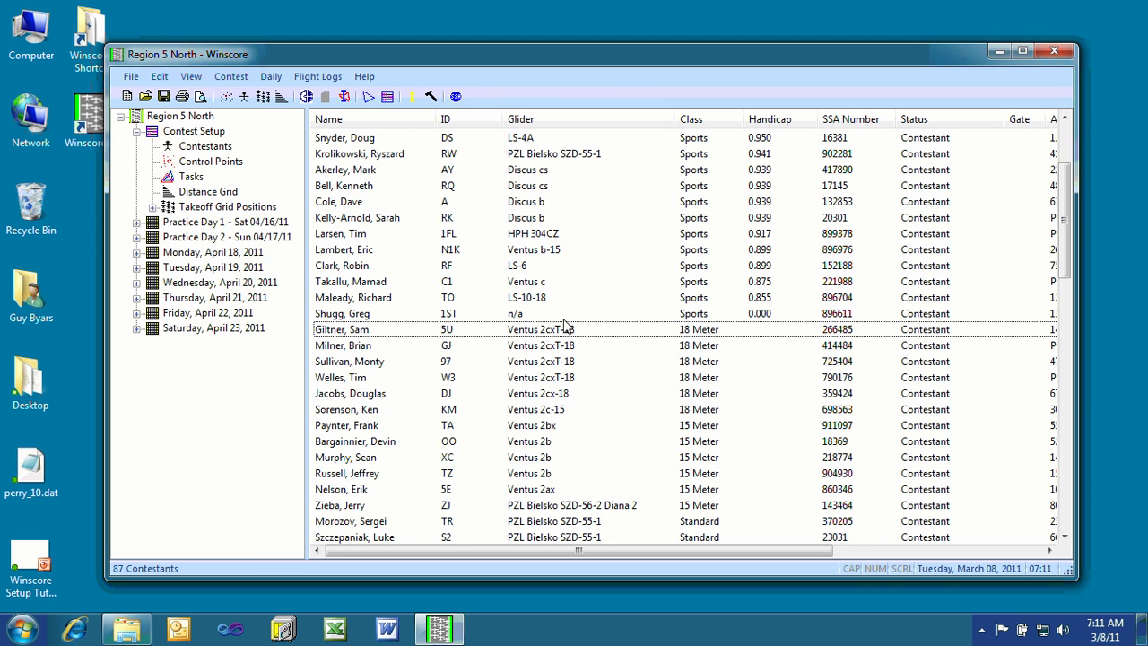
# Edit the remaining no-glider contestant 1ST and choose LS-4 as the glider model.
pyautogui.click(538, 314)
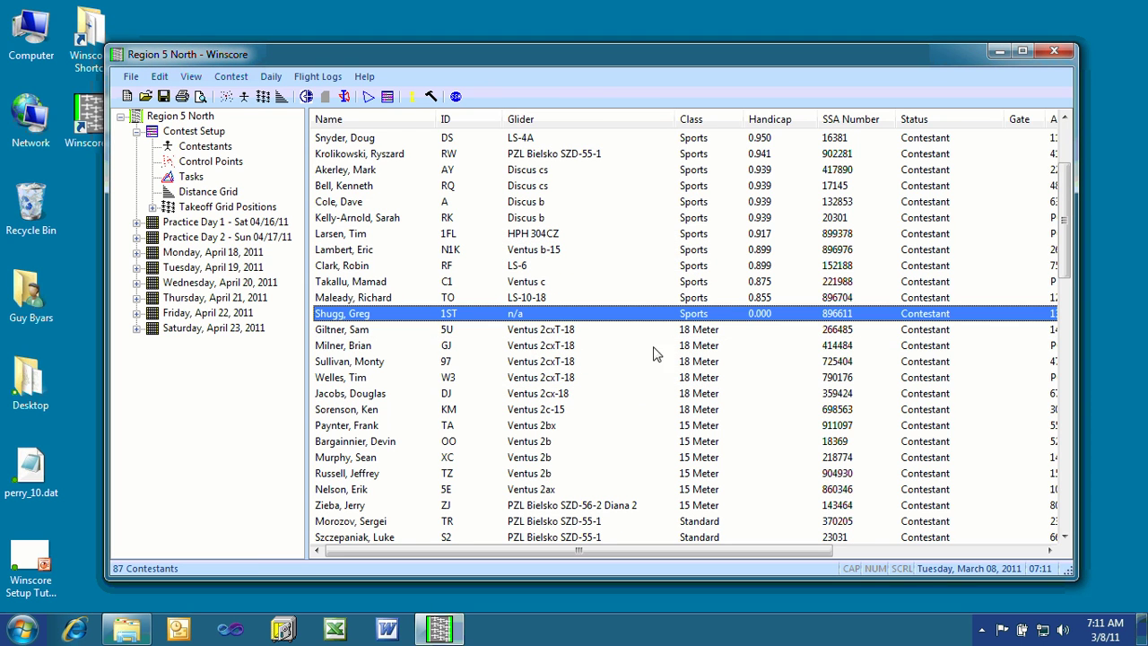
pyautogui.doubleClick(532, 316)
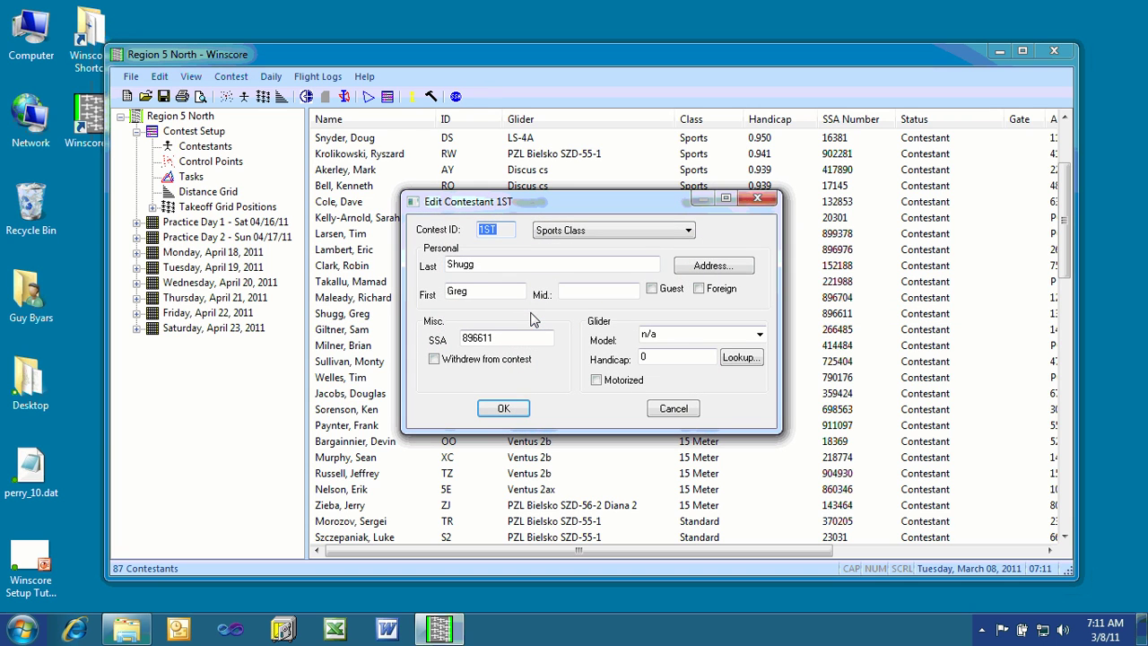
pyautogui.moveTo(532, 201); pyautogui.dragTo(524, 142)
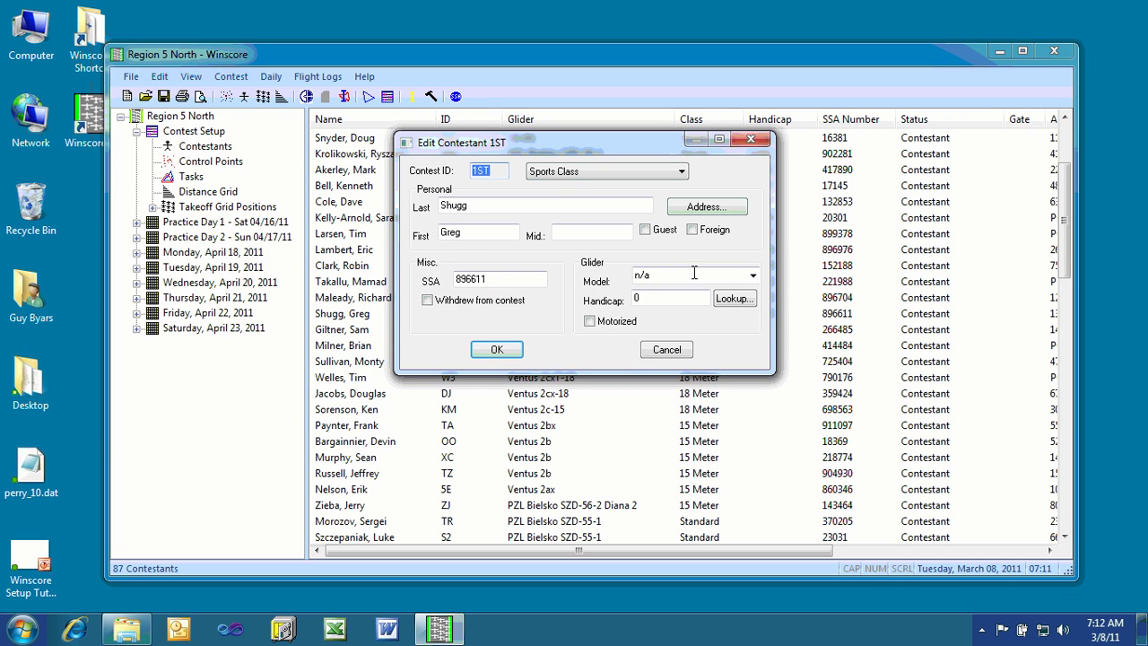
pyautogui.click(752, 276)
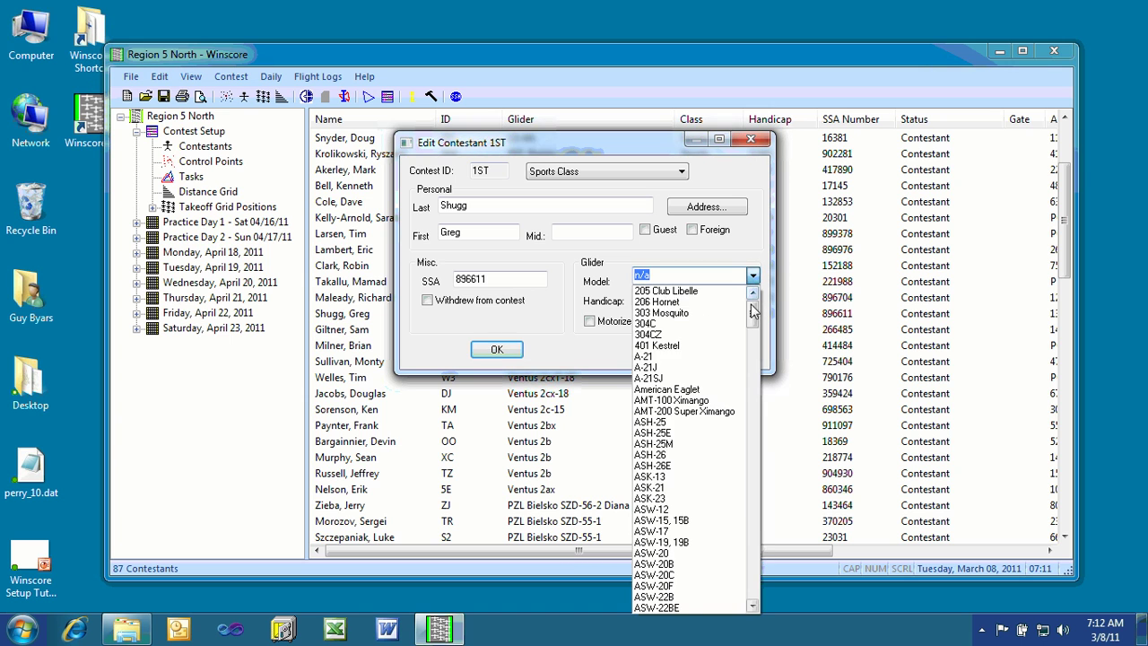
pyautogui.moveTo(752, 309); pyautogui.dragTo(760, 454)
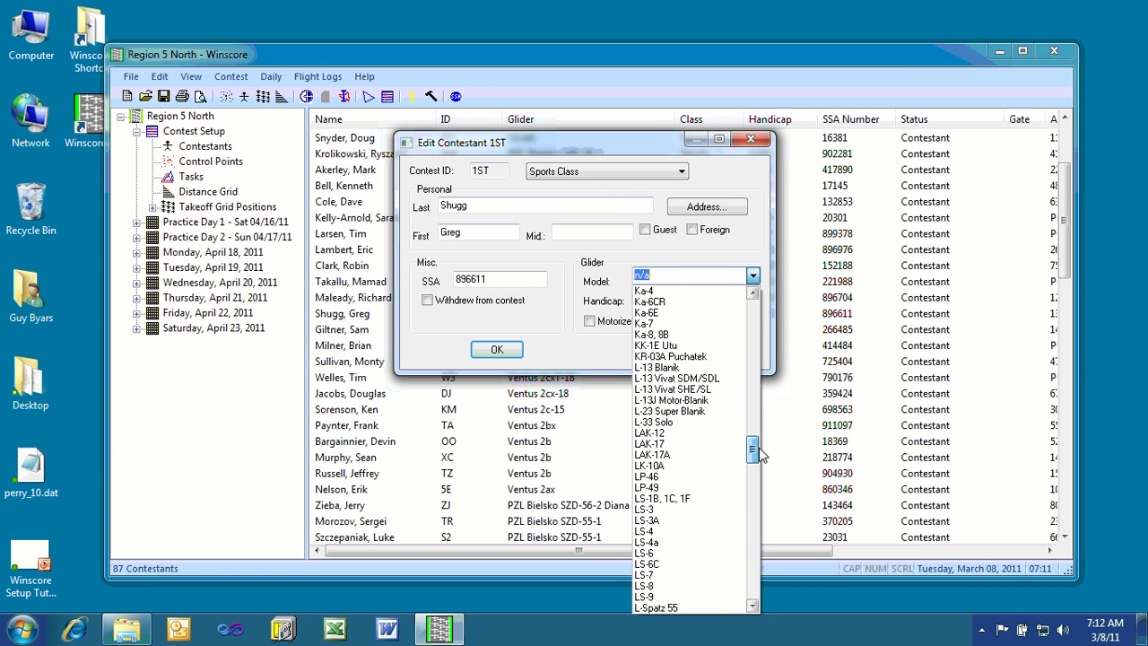
pyautogui.click(701, 531)
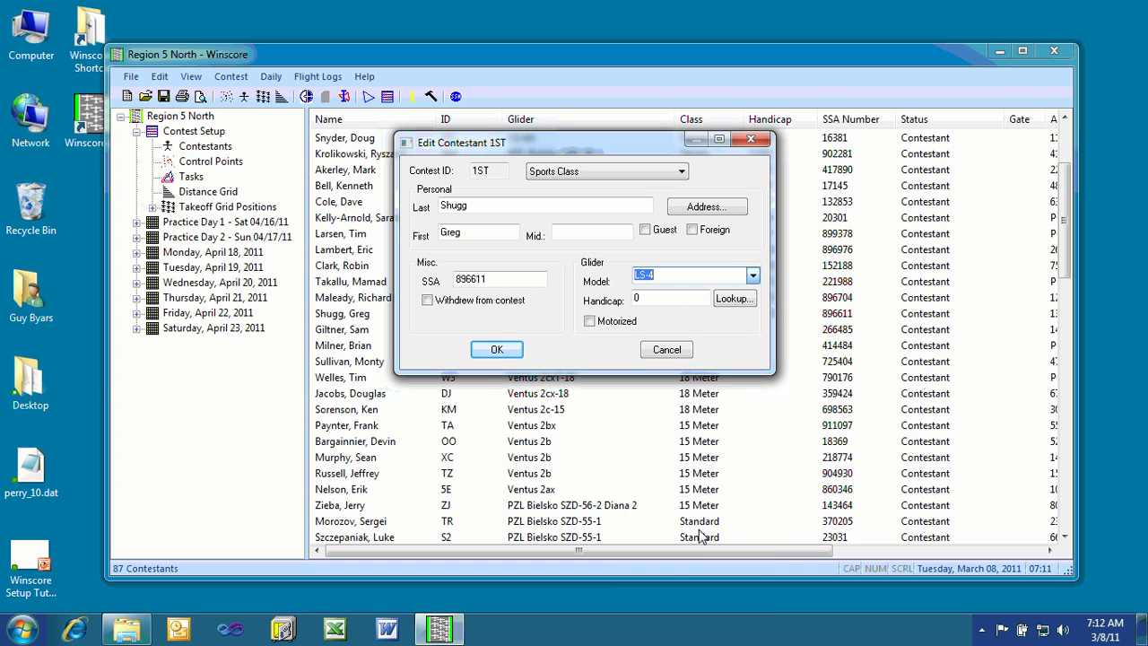
# Look up the LS-4 handicap, keep 0.95 without wing turbulation, and save contestant 1ST.
pyautogui.click(739, 303)
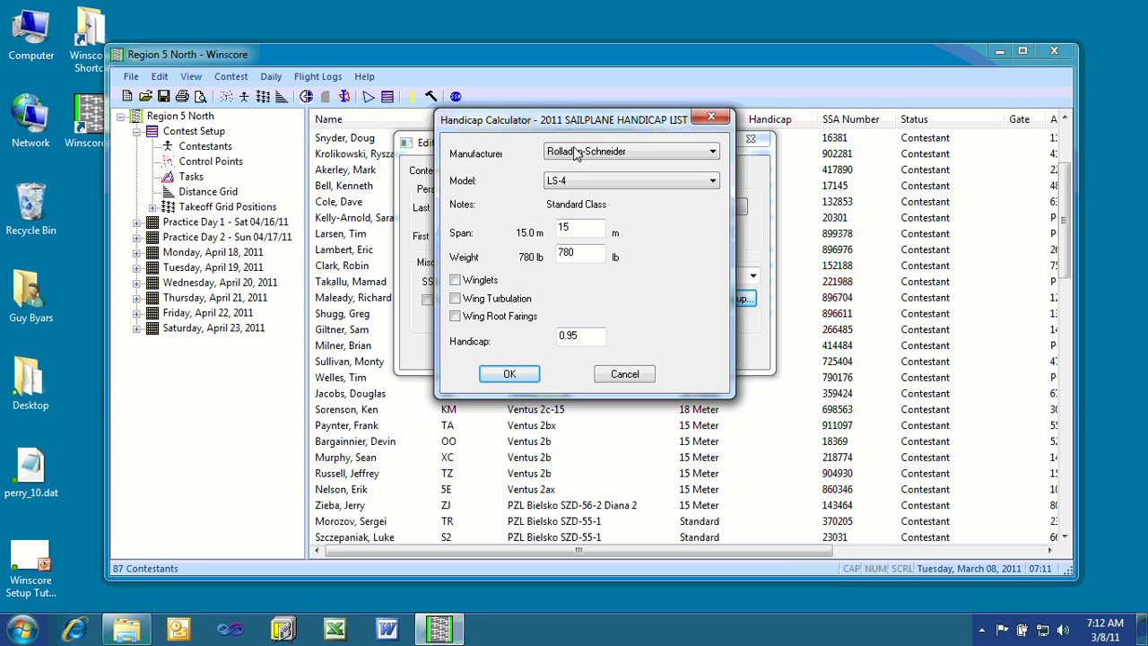
pyautogui.click(583, 181)
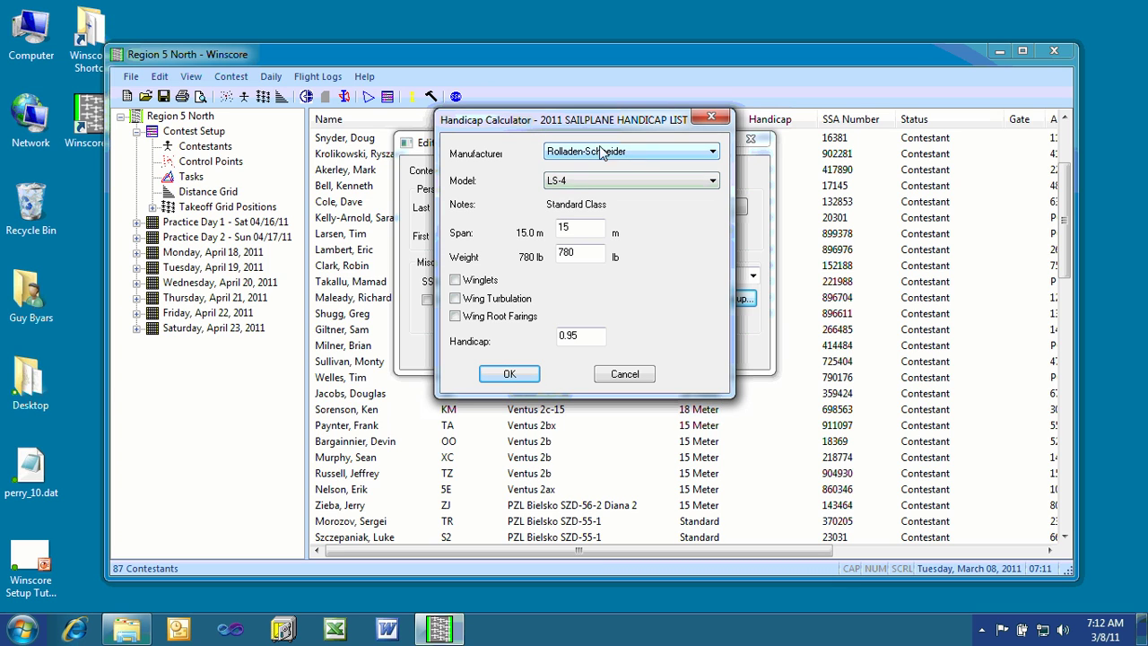
pyautogui.click(586, 153)
pyautogui.click(592, 182)
pyautogui.click(591, 228)
pyautogui.press('space')
pyautogui.click(454, 298)
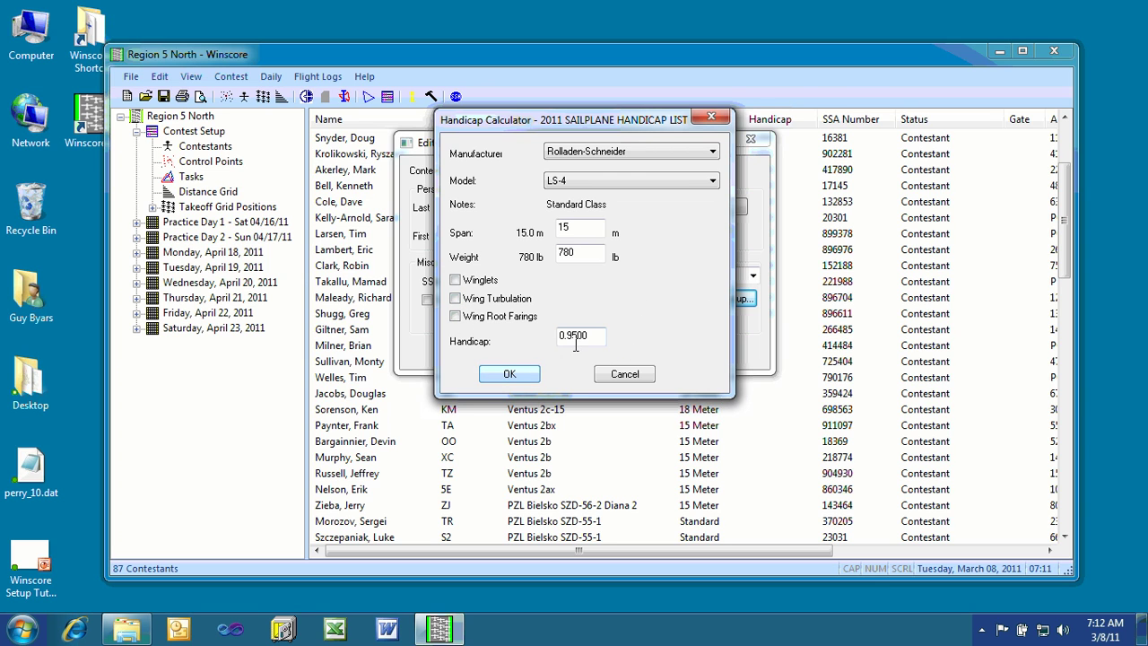
pyautogui.click(526, 380)
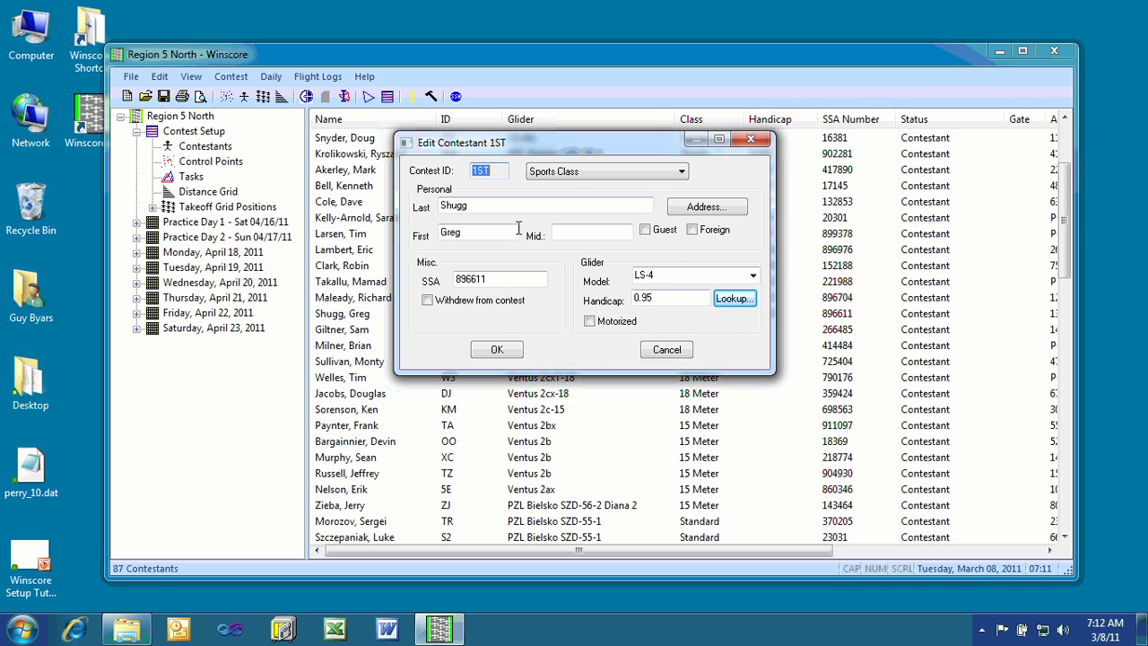
pyautogui.click(498, 350)
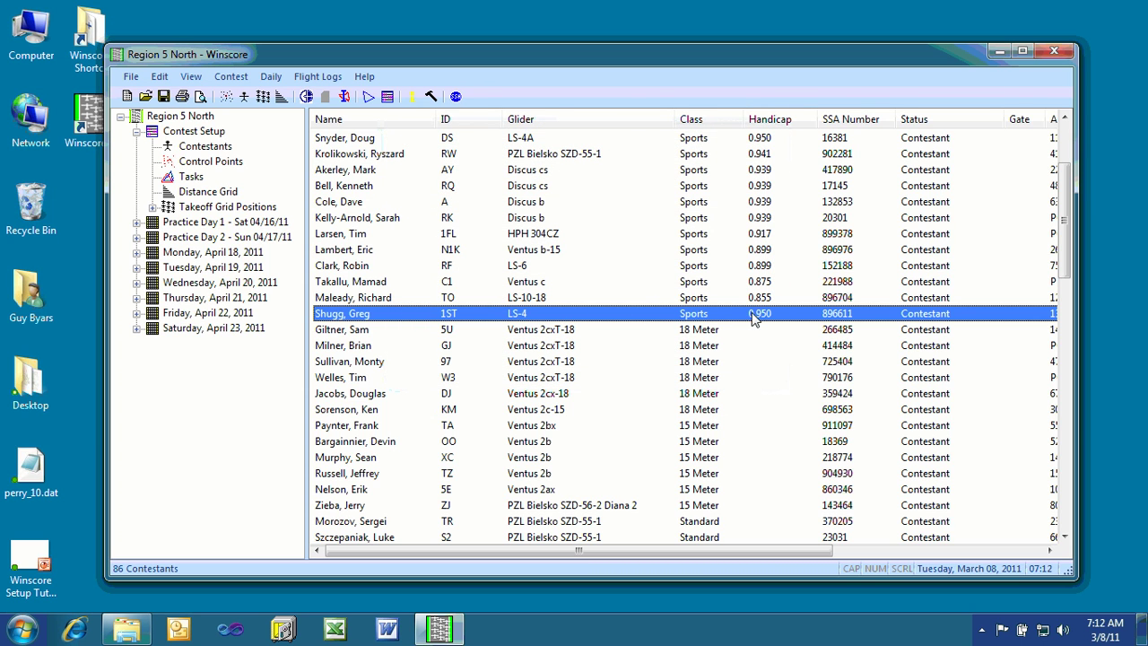
pyautogui.moveTo(1068, 240); pyautogui.dragTo(1071, 180)
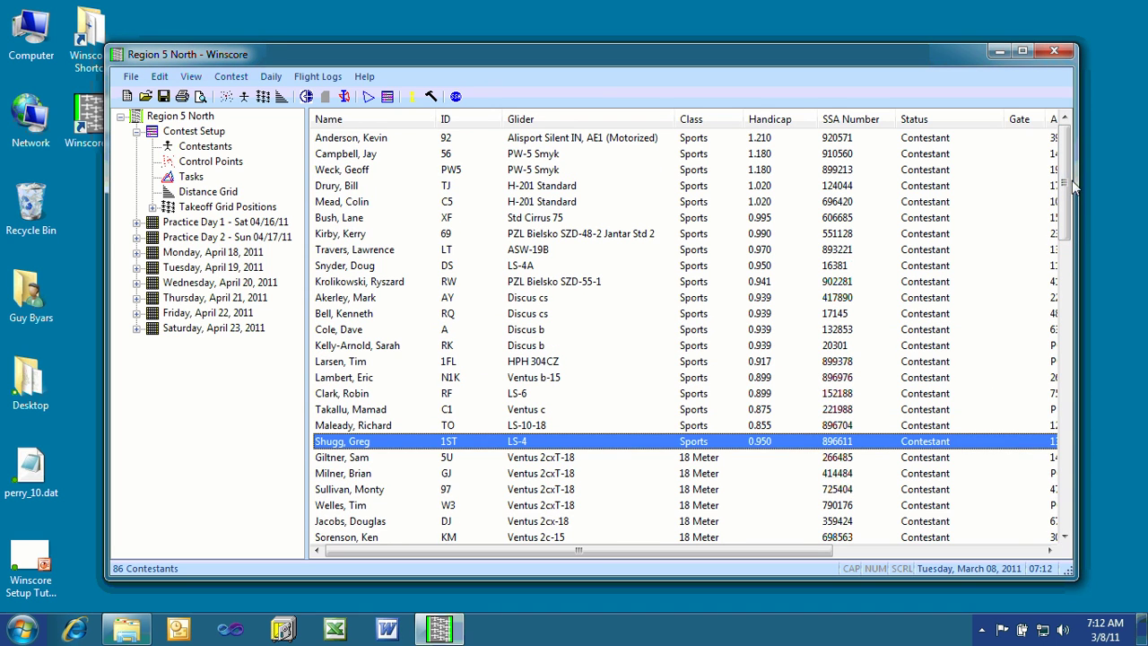
pyautogui.click(773, 139)
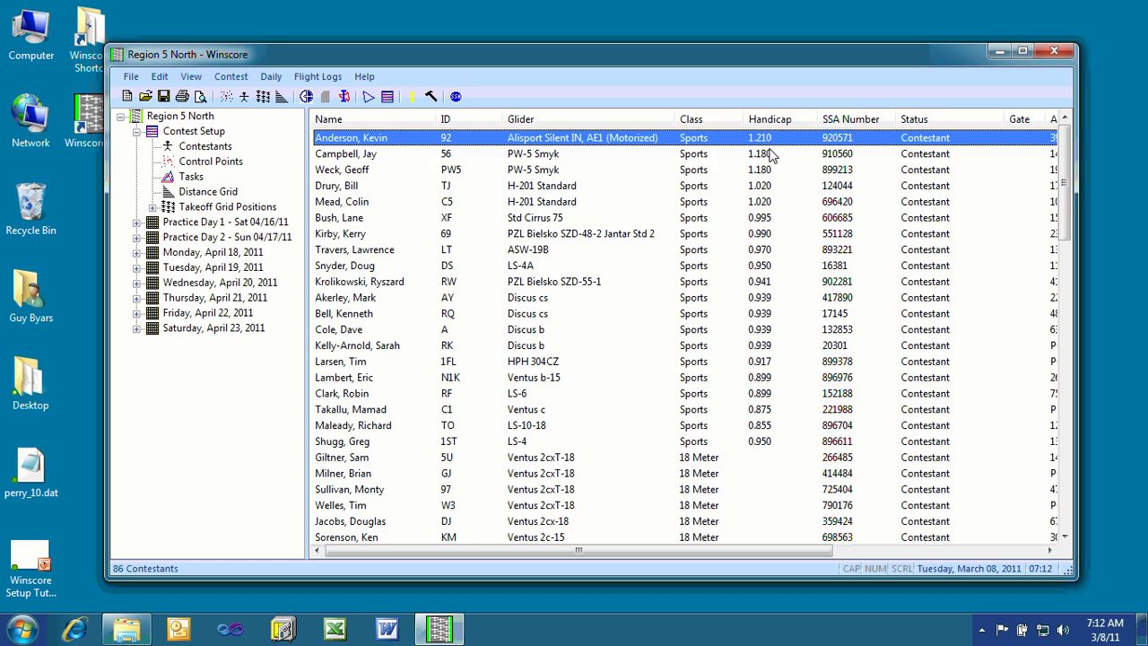
pyautogui.click(769, 155)
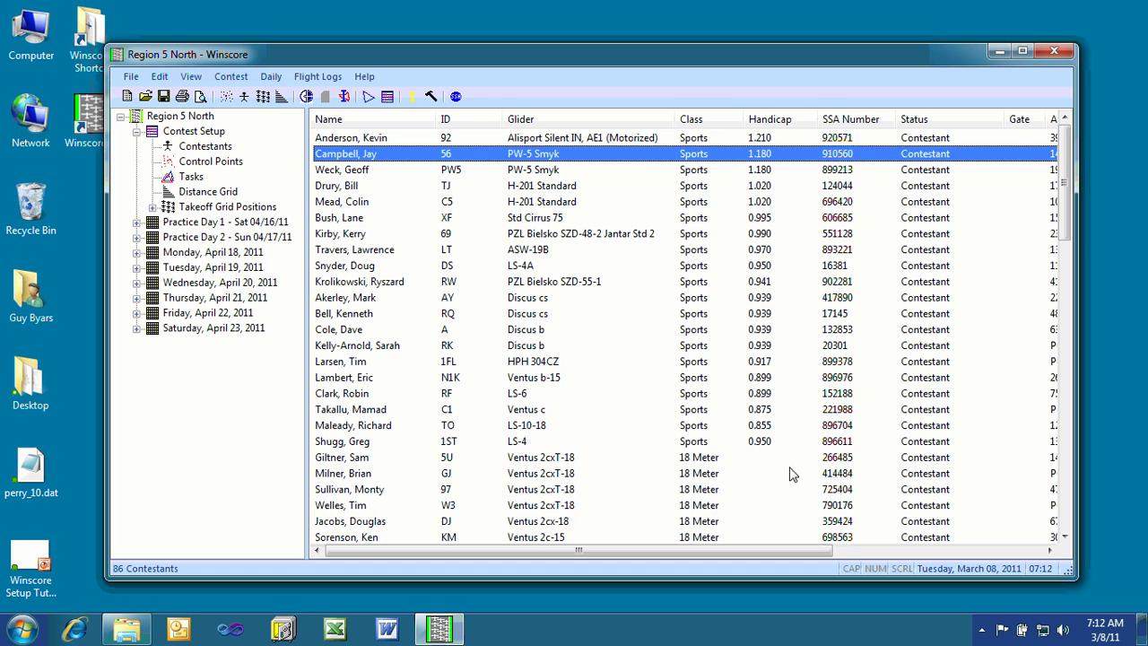
pyautogui.click(769, 443)
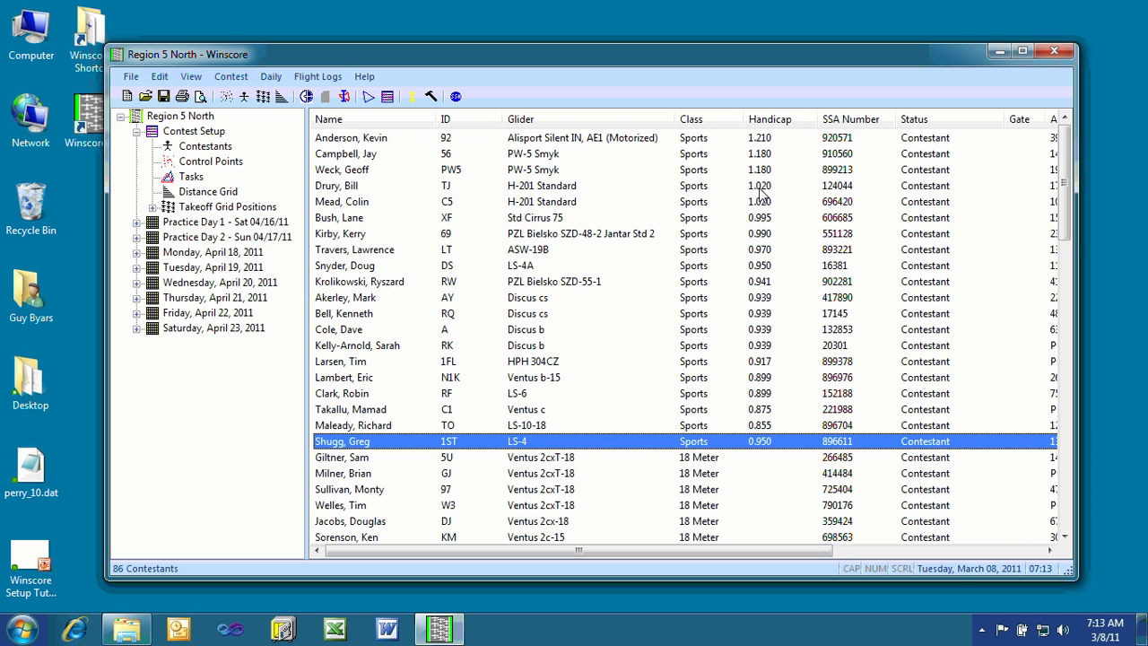
pyautogui.moveTo(586, 59); pyautogui.dragTo(620, 24)
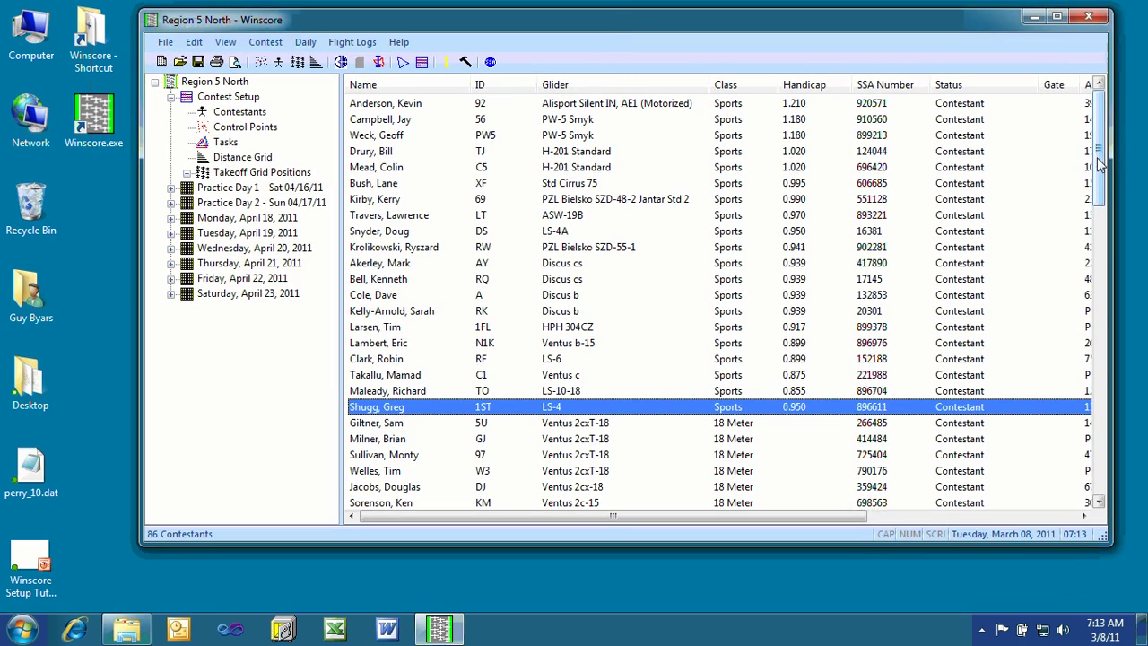
pyautogui.moveTo(1101, 161); pyautogui.dragTo(1091, 133)
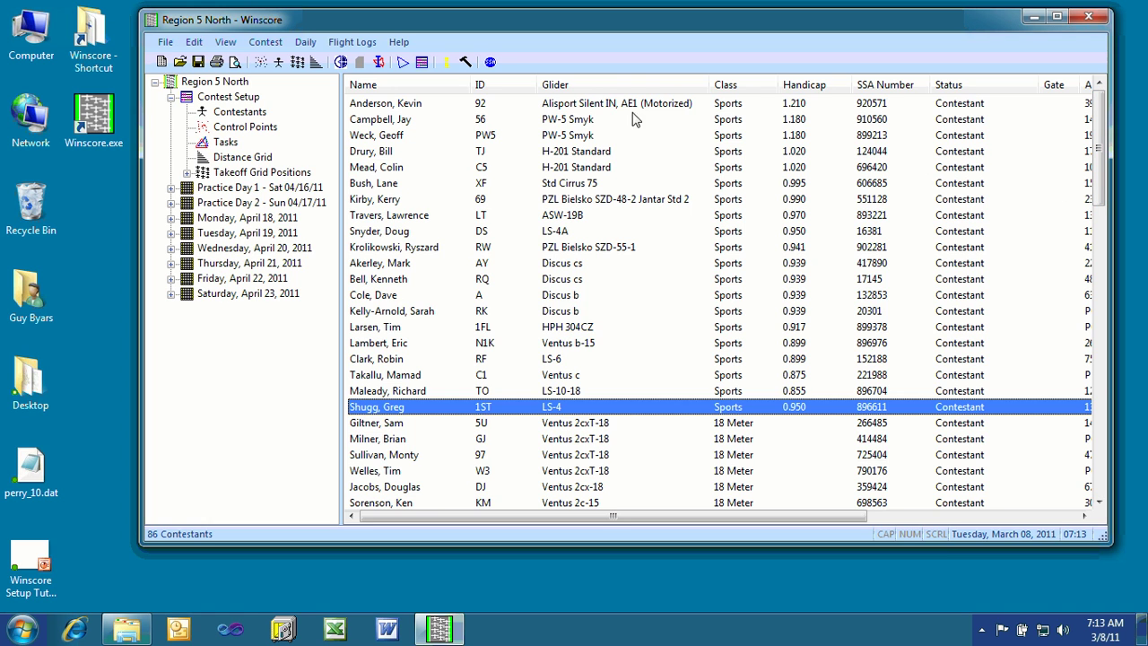
pyautogui.click(165, 42)
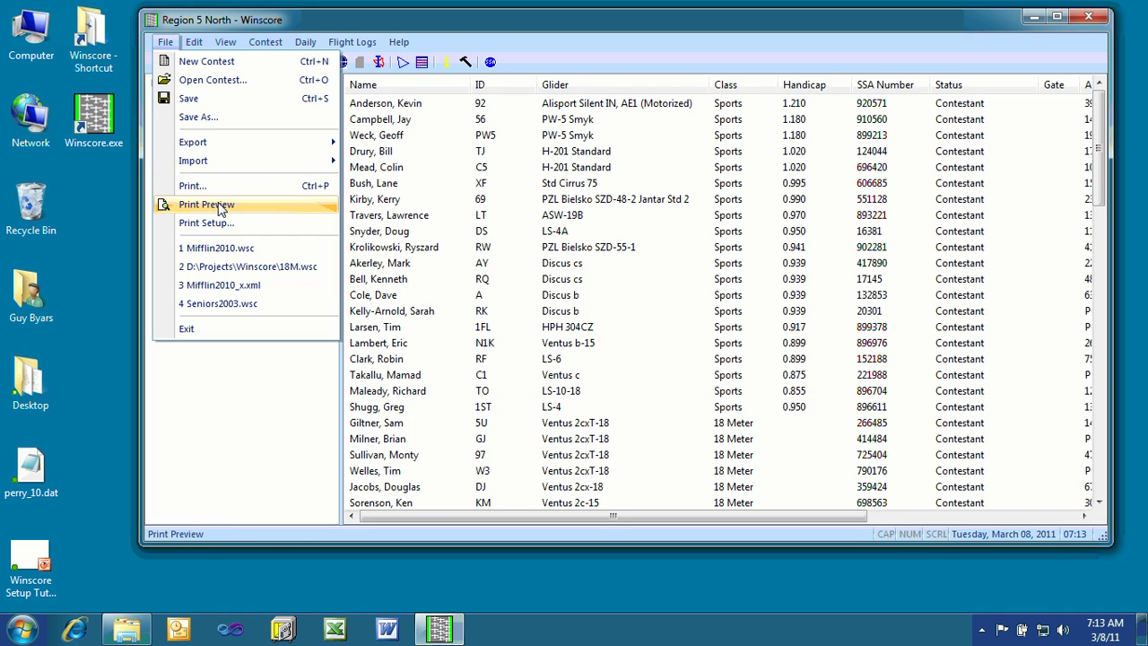
pyautogui.click(220, 205)
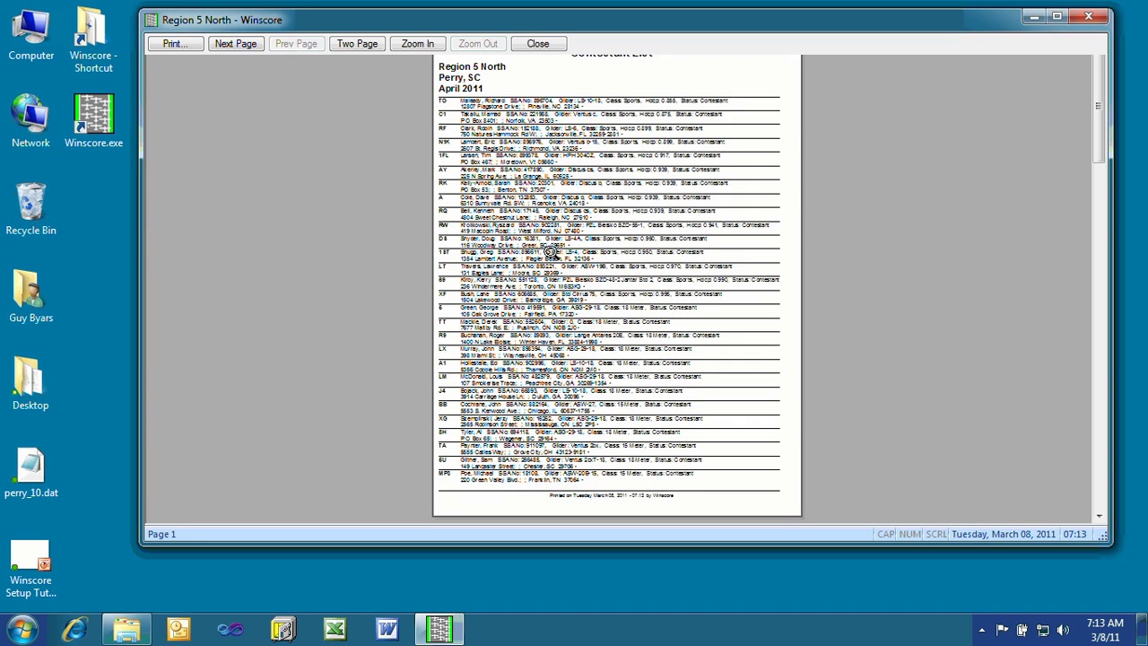
pyautogui.click(551, 248)
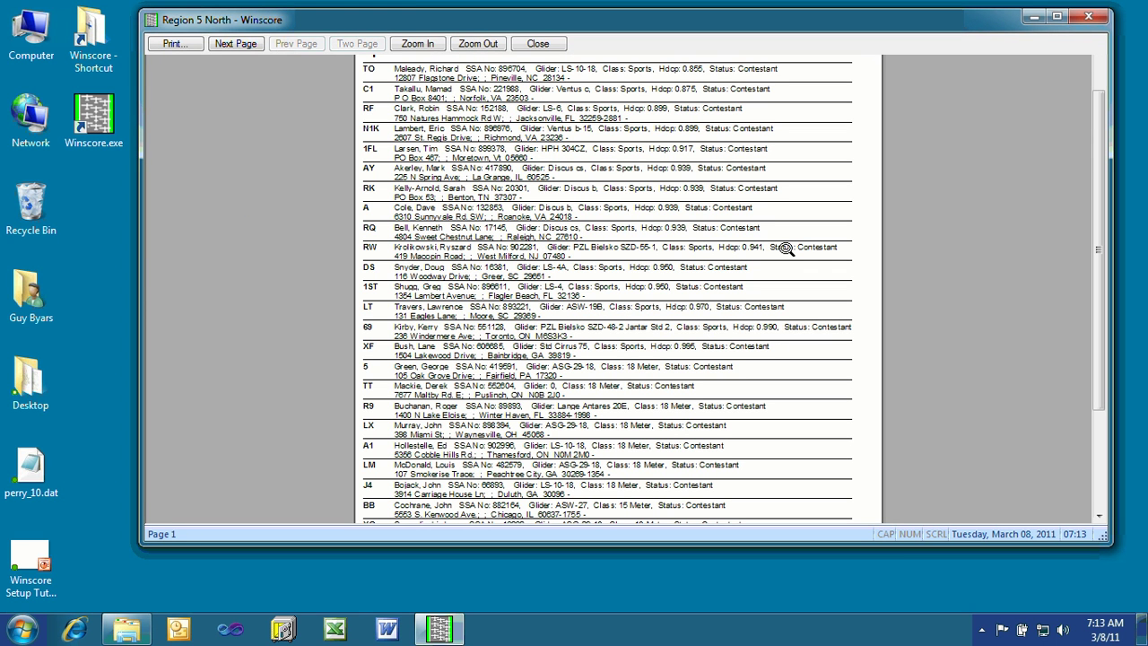
pyautogui.click(537, 47)
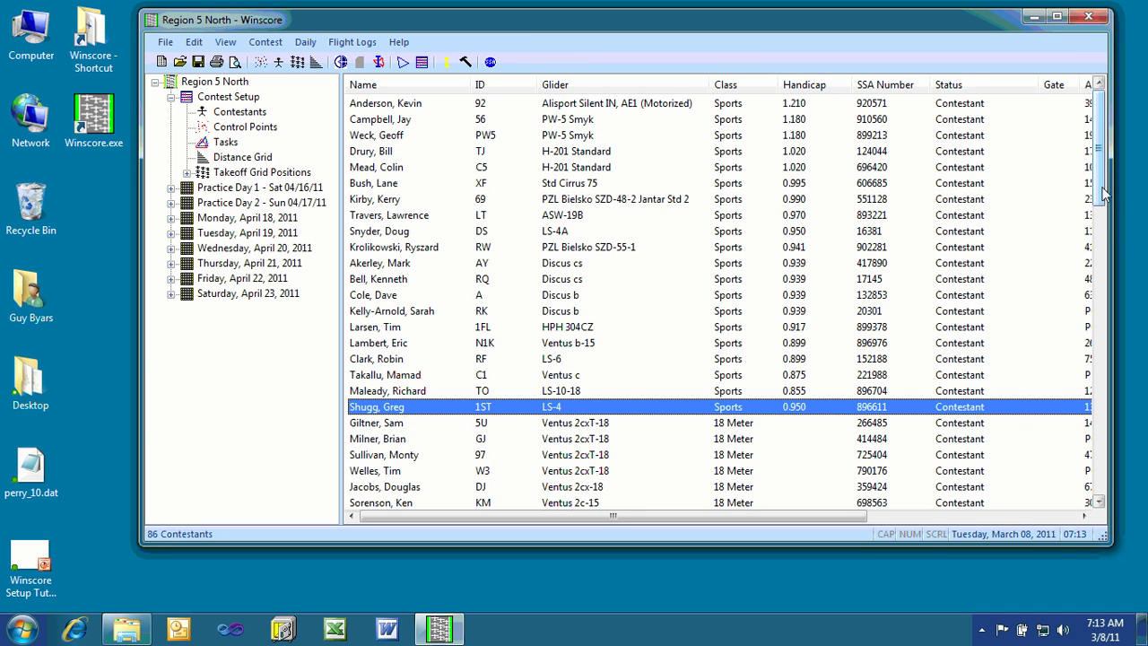
# Copy the viewed contestant list to the clipboard with Edit > Copy and start Excel.
pyautogui.moveTo(1104, 196)
pyautogui.mouseDown()
pyautogui.moveTo(1099, 323)
pyautogui.moveTo(1099, 179)
pyautogui.mouseUp()
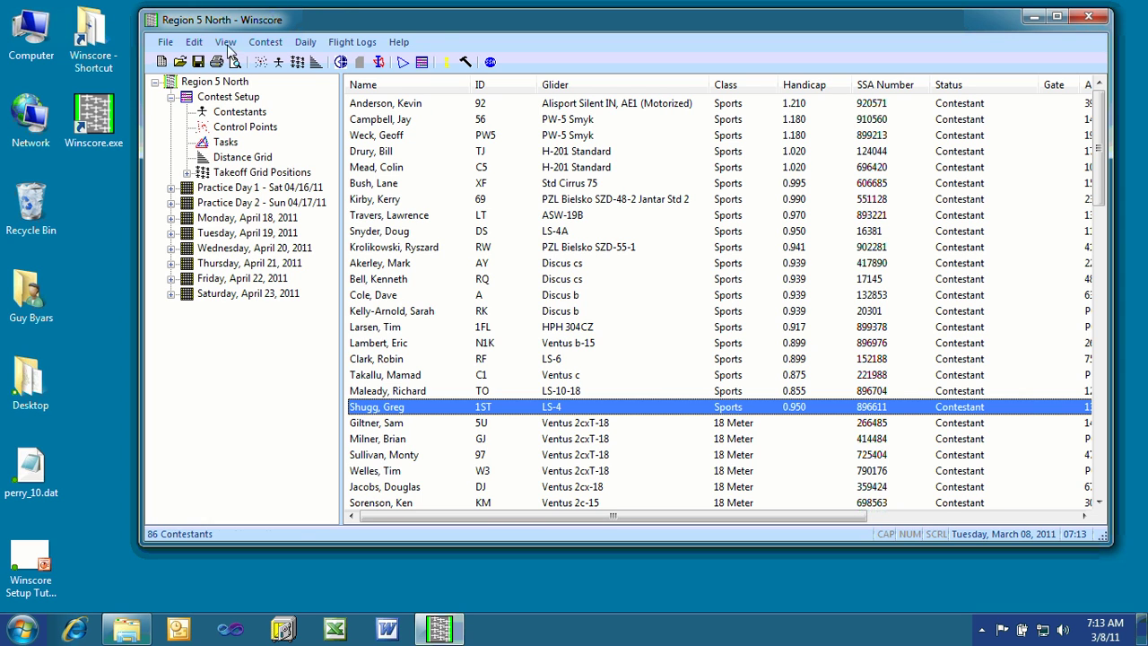
pyautogui.click(195, 42)
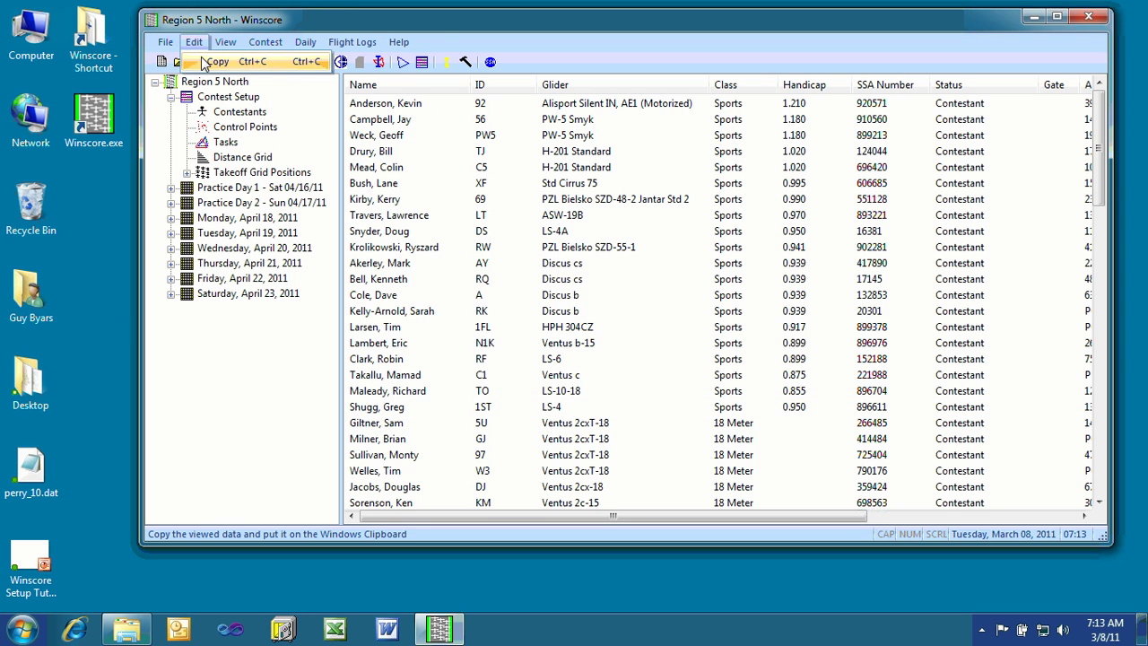
pyautogui.click(206, 61)
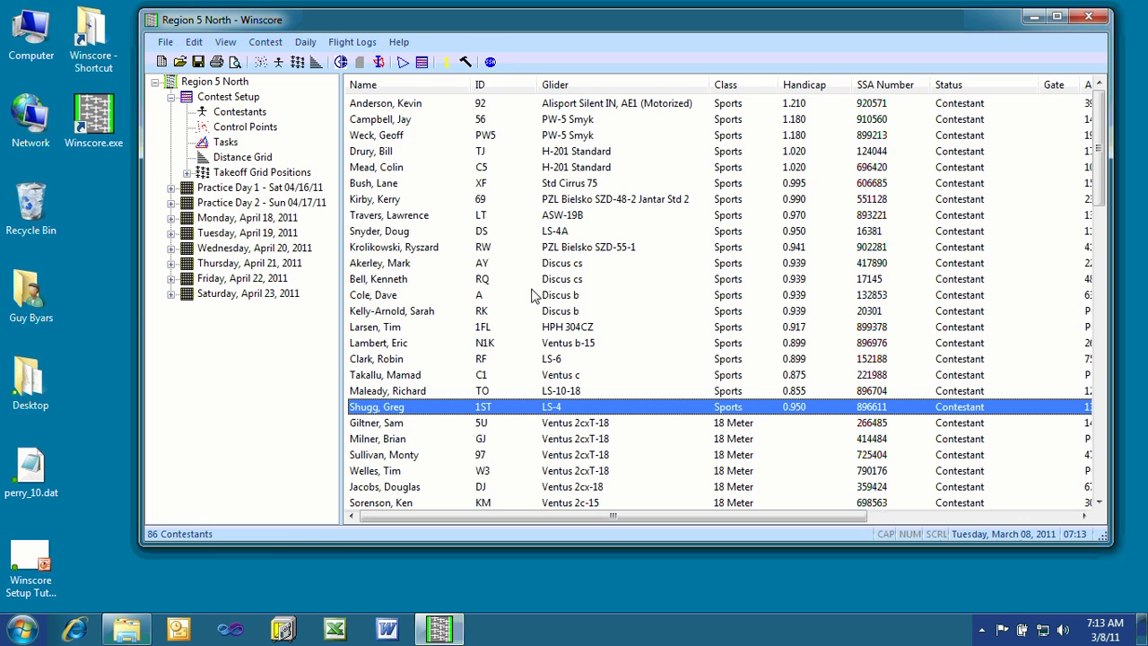
pyautogui.click(335, 630)
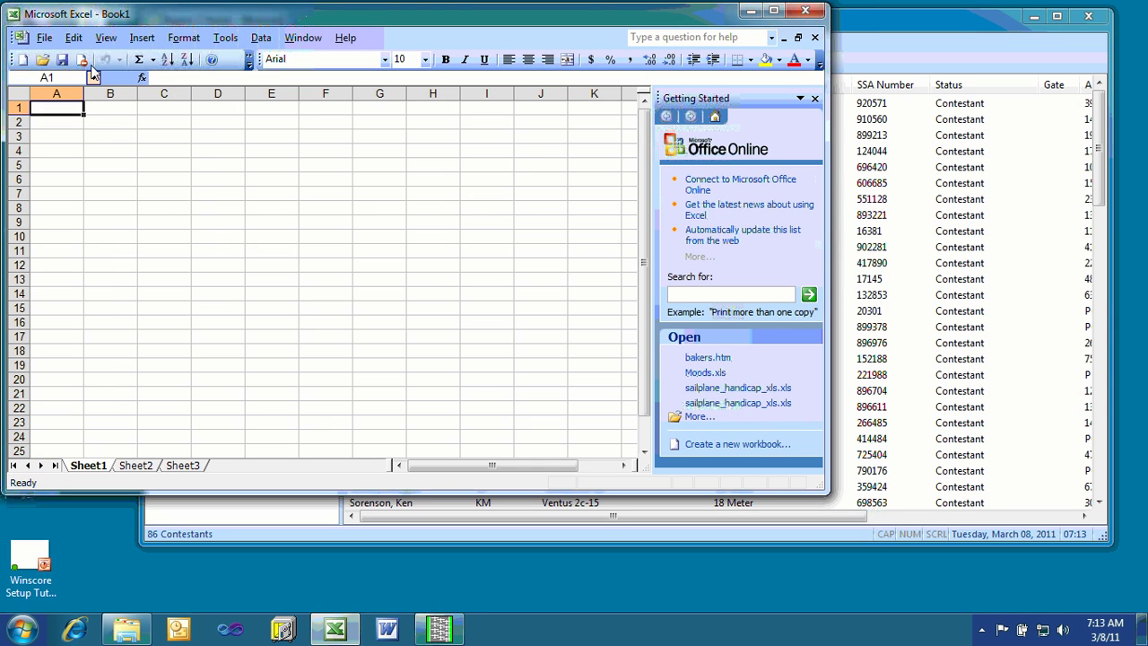
# Paste the contestant list into Sheet1 and maximize the Excel window.
pyautogui.click(73, 38)
pyautogui.click(125, 135)
pyautogui.click(814, 99)
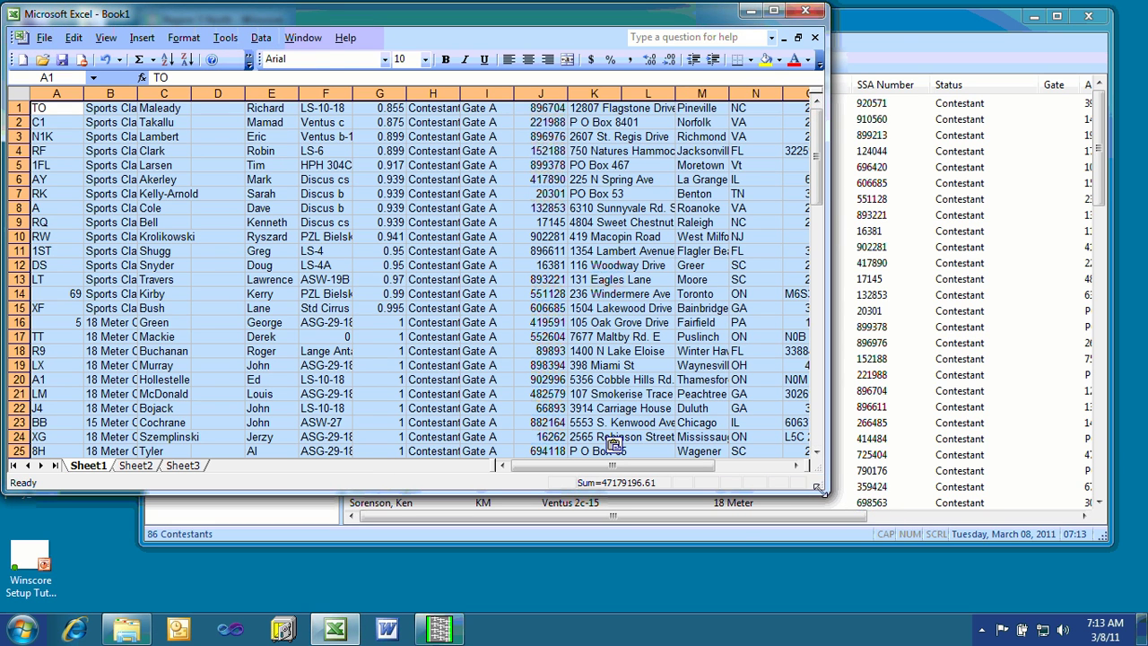
pyautogui.click(773, 11)
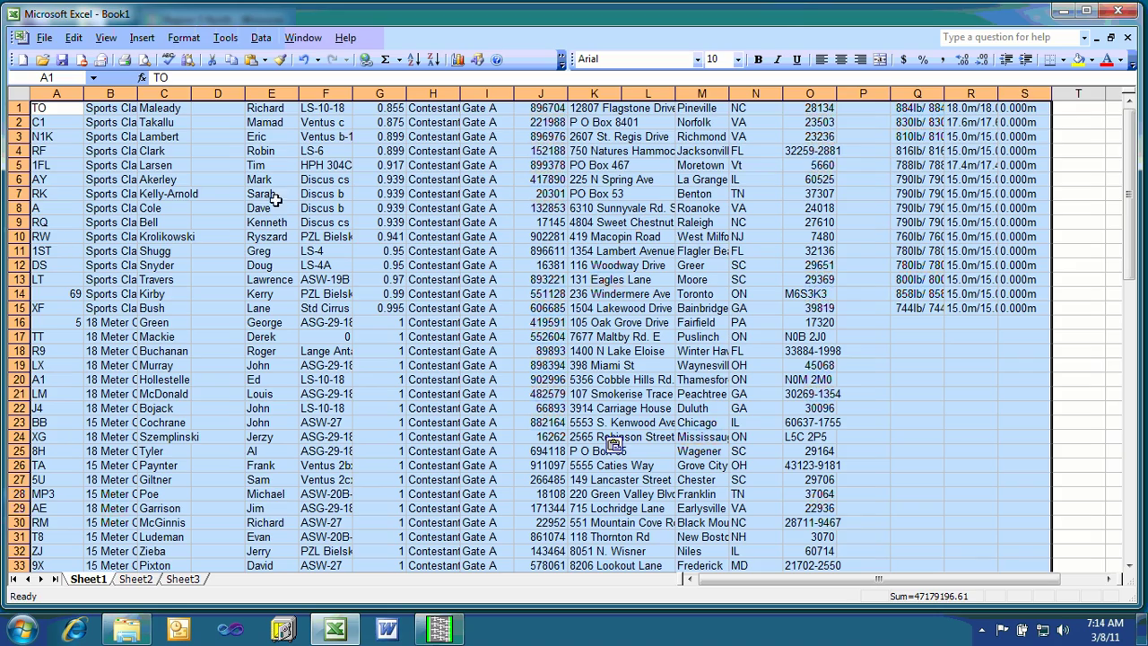
pyautogui.scroll(-7, 155, 201)
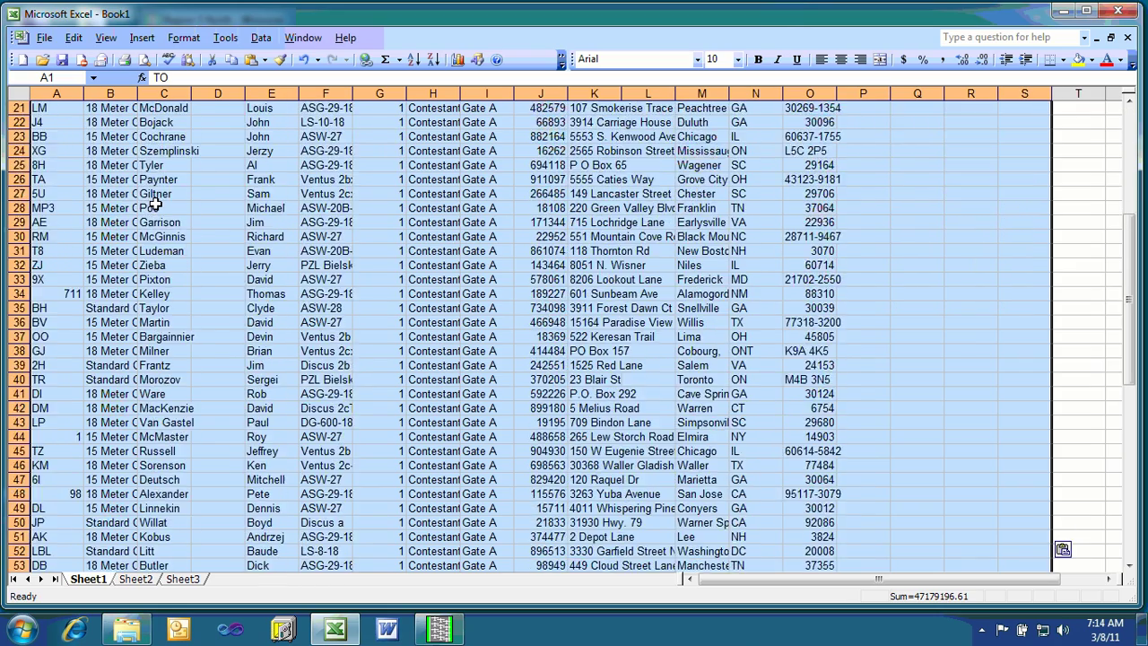
pyautogui.scroll(7, 154, 204)
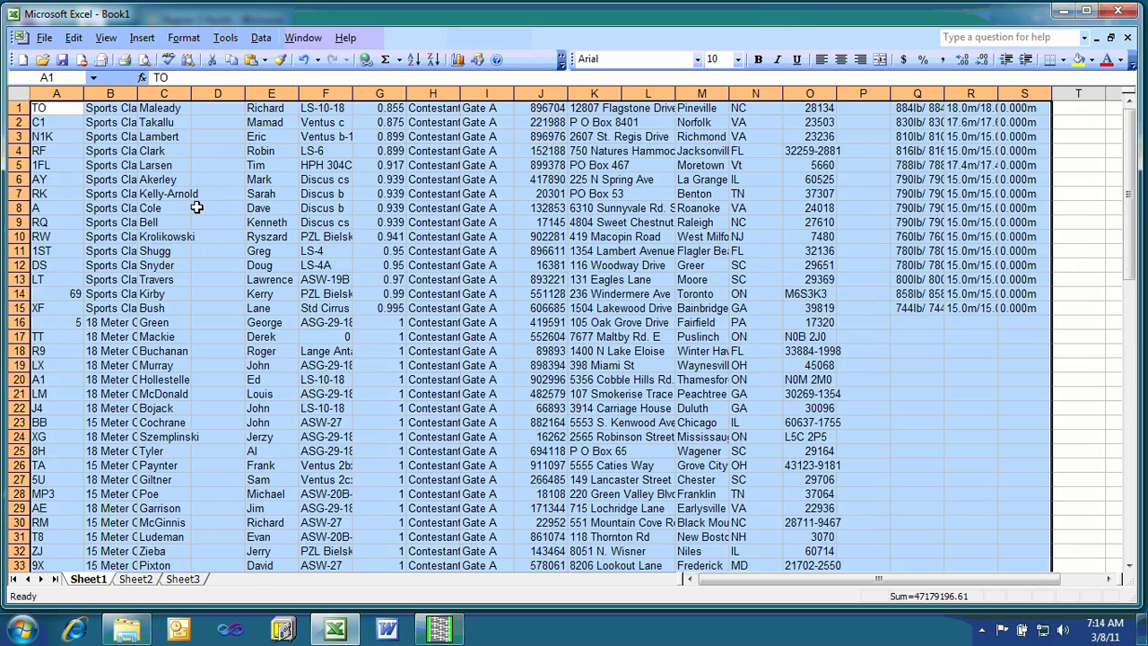
# Delete column H holding the Contestant status entries.
pyautogui.click(439, 94)
pyautogui.rightClick(441, 96)
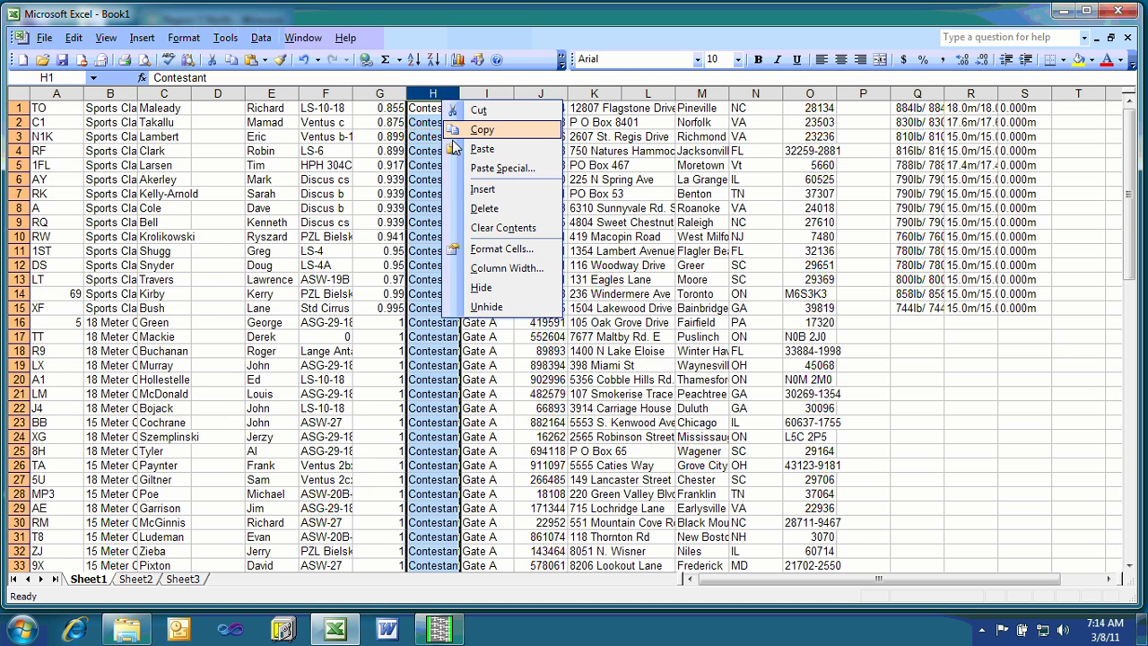
pyautogui.click(484, 208)
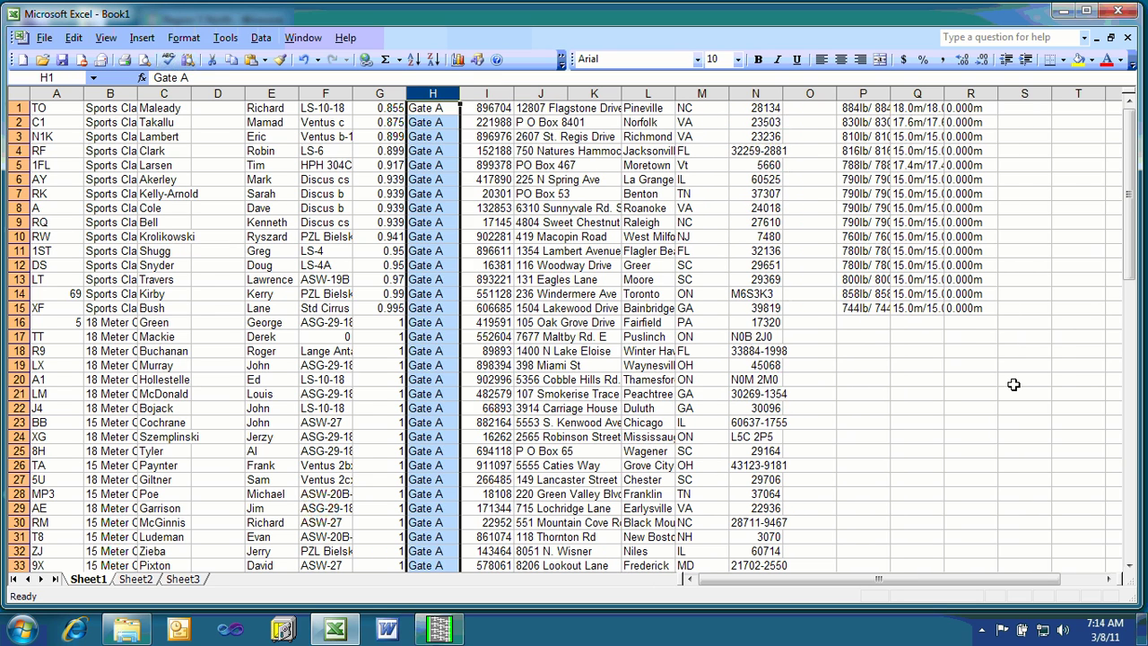
pyautogui.moveTo(1013, 392); pyautogui.dragTo(859, 124)
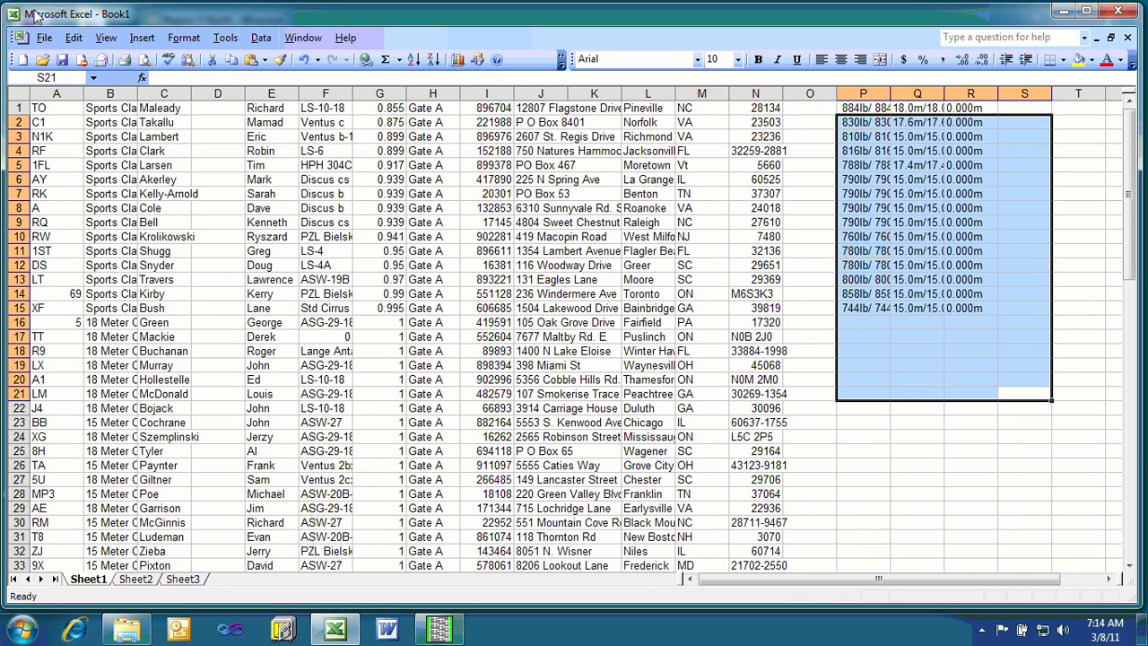
pyautogui.click(43, 37)
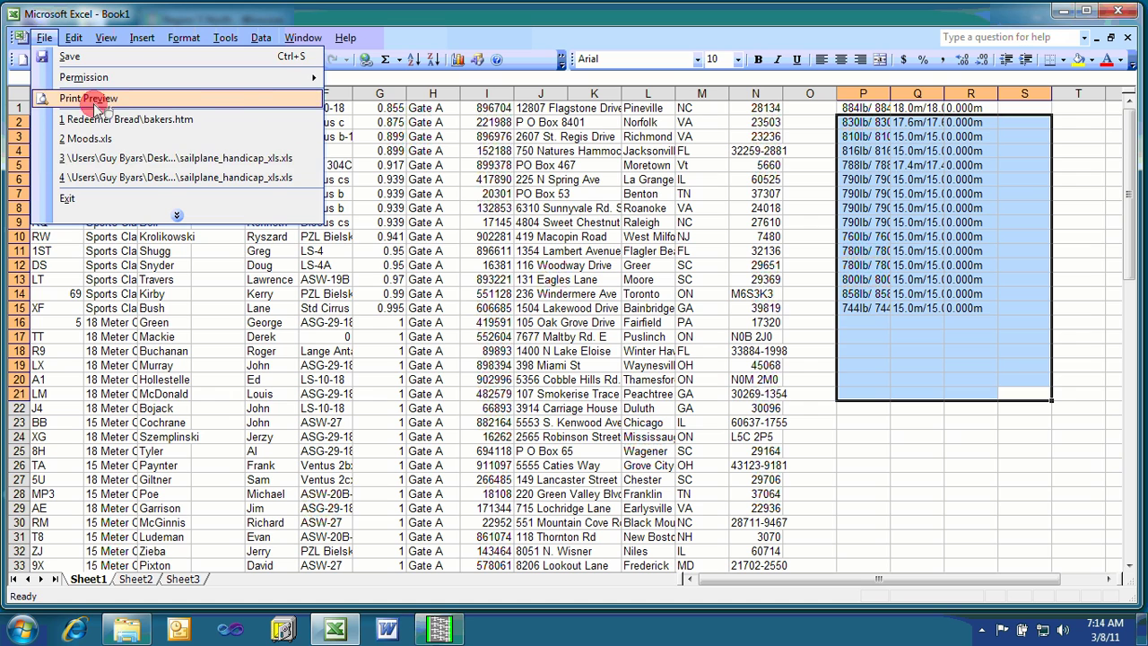
# Zoom into the print preview, then close Excel without saving Book1.
pyautogui.click(96, 105)
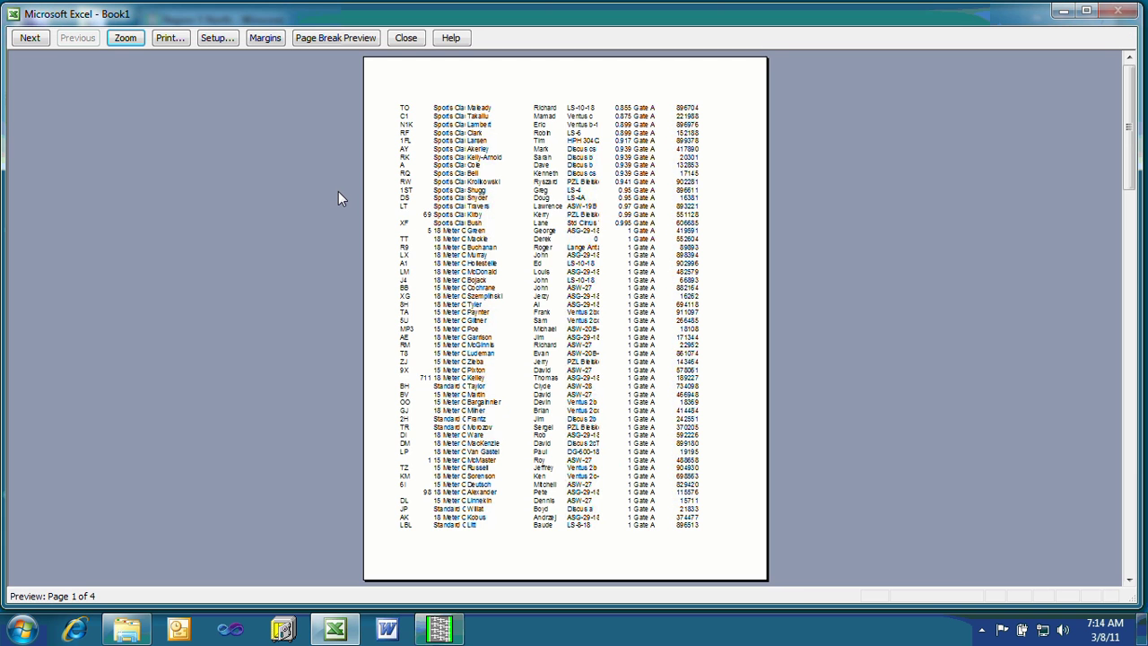
pyautogui.click(491, 236)
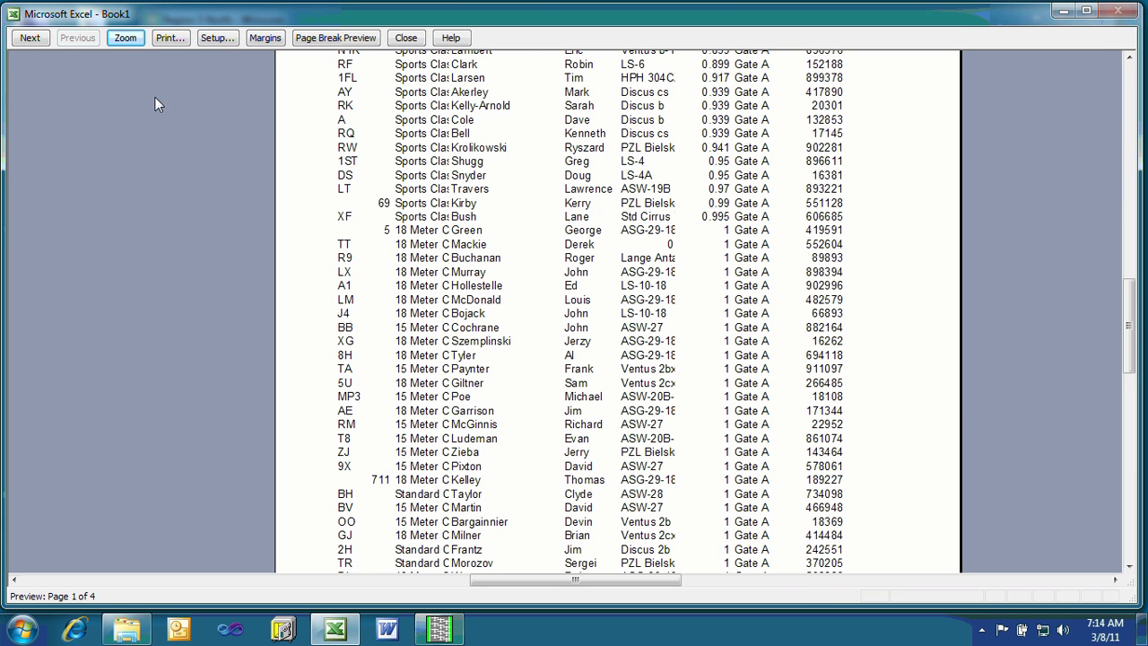
pyautogui.click(406, 39)
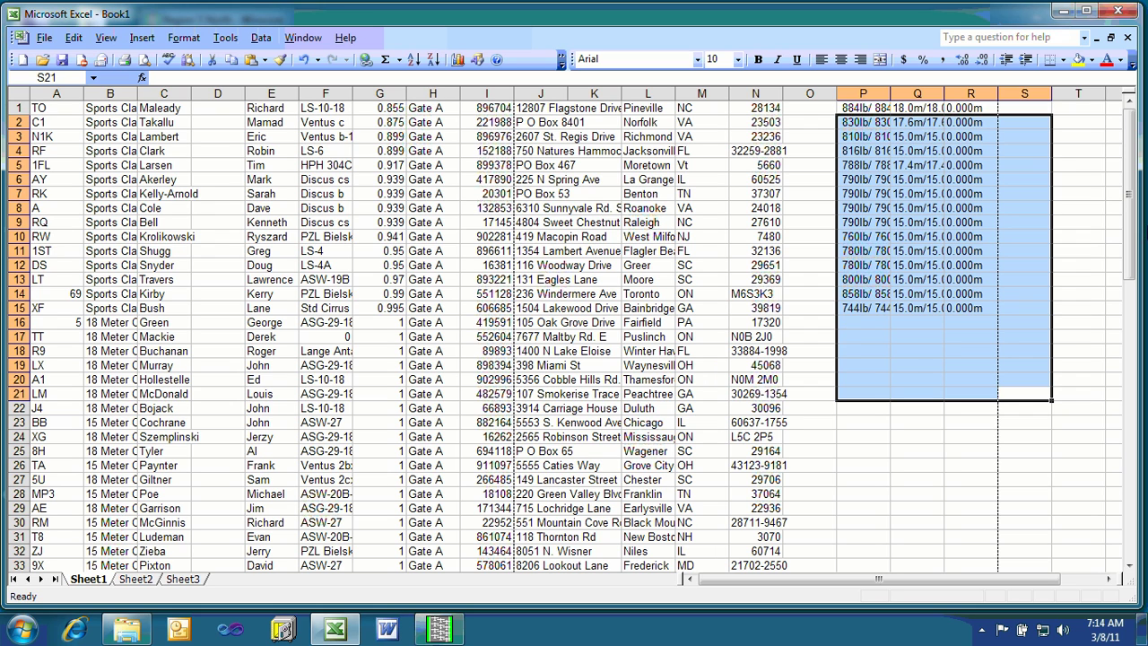
pyautogui.click(1116, 11)
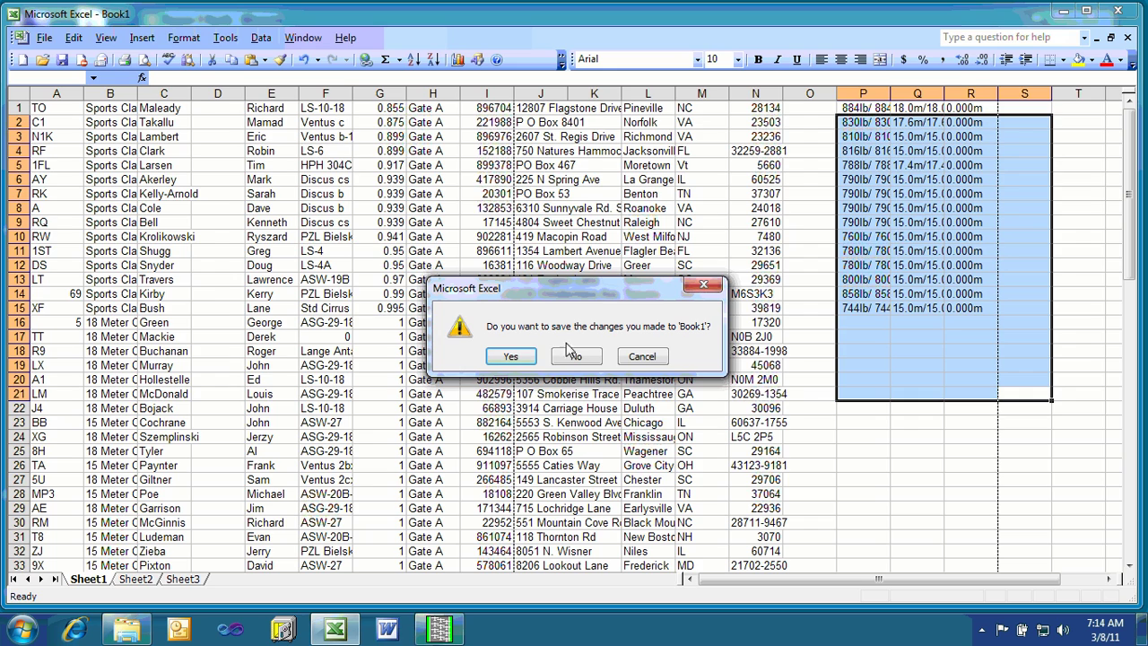
pyautogui.click(572, 358)
pyautogui.moveTo(516, 23); pyautogui.dragTo(457, 33)
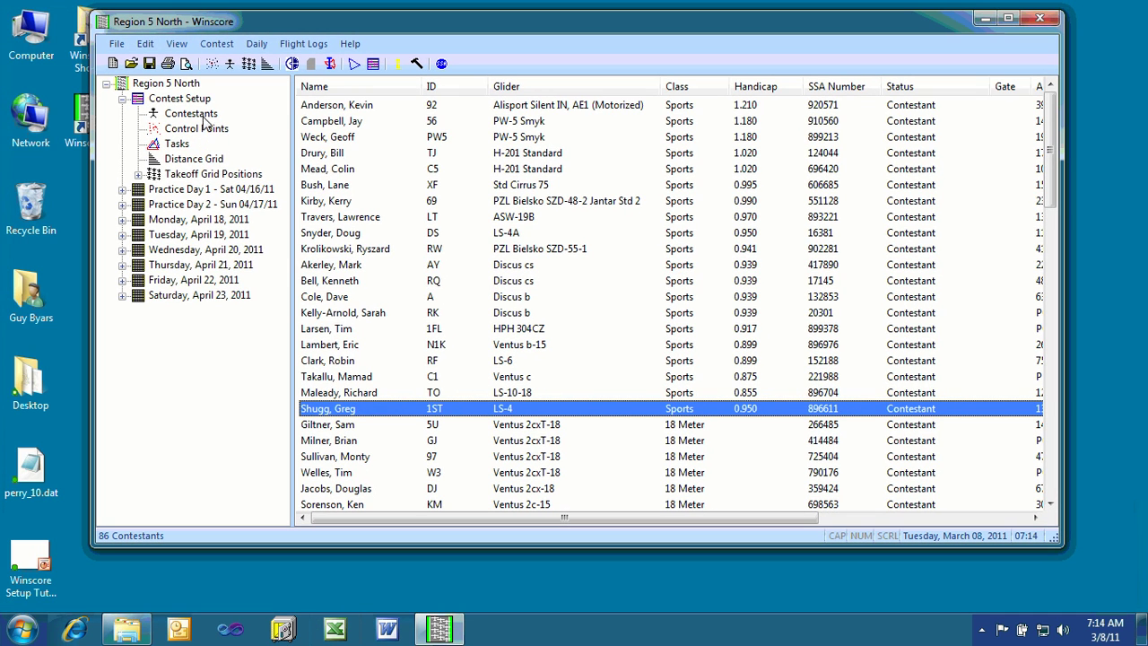
# Leave the contestant list and show the contest's Control Points list.
pyautogui.click(595, 248)
pyautogui.scroll(-7, 942, 312)
pyautogui.scroll(7, 945, 315)
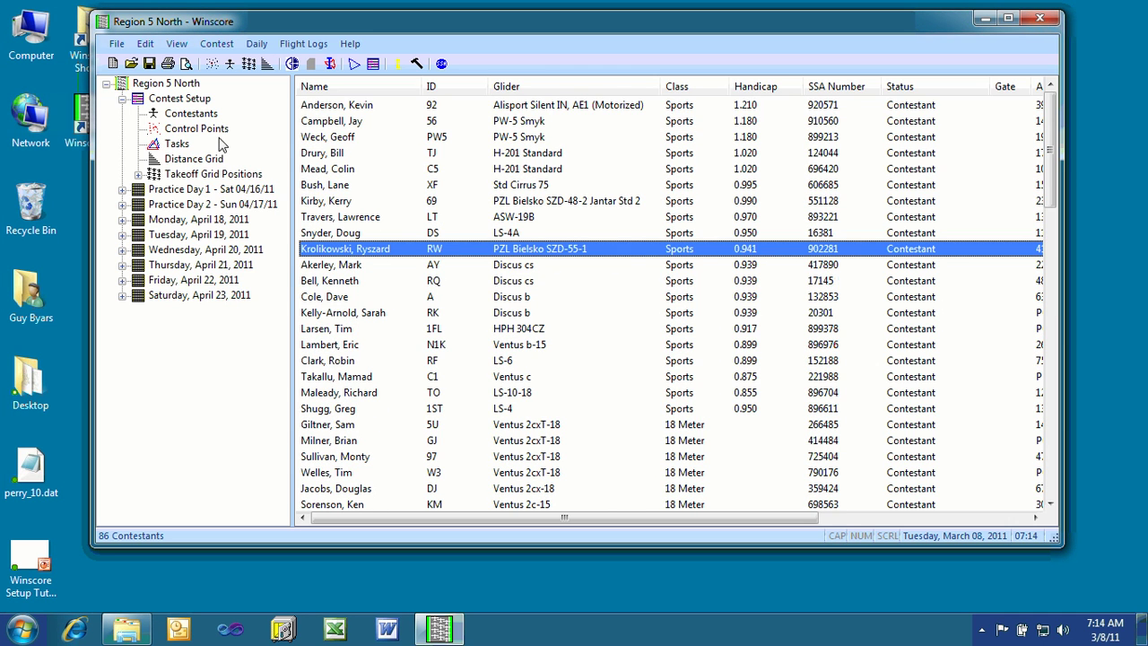
pyautogui.click(182, 130)
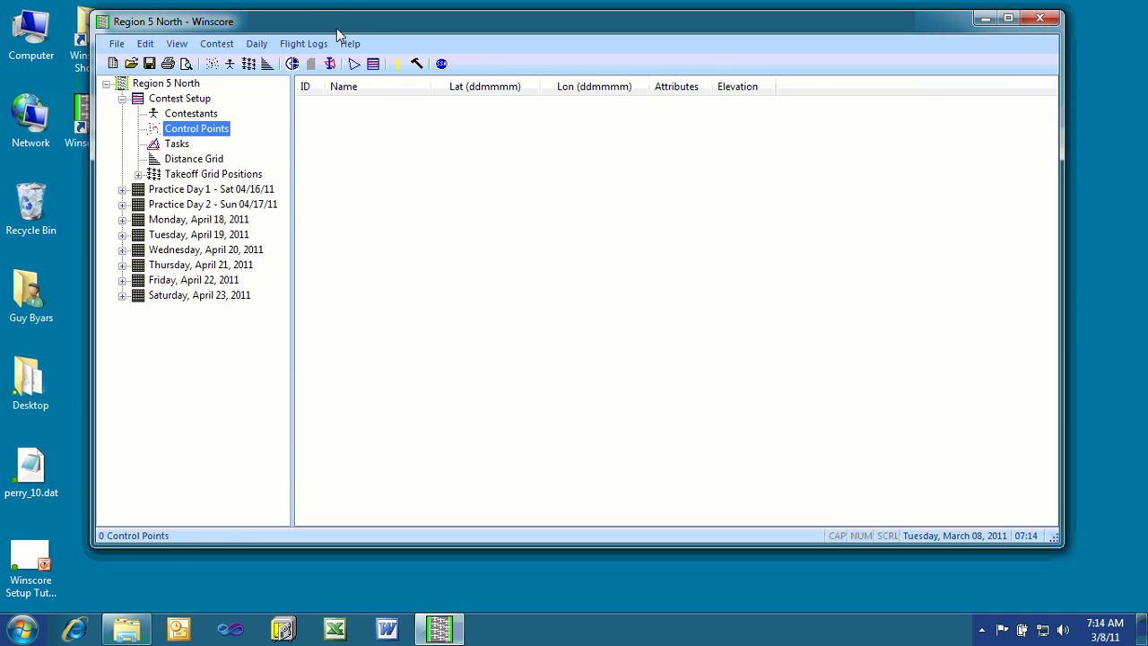
pyautogui.moveTo(336, 28); pyautogui.dragTo(421, 30)
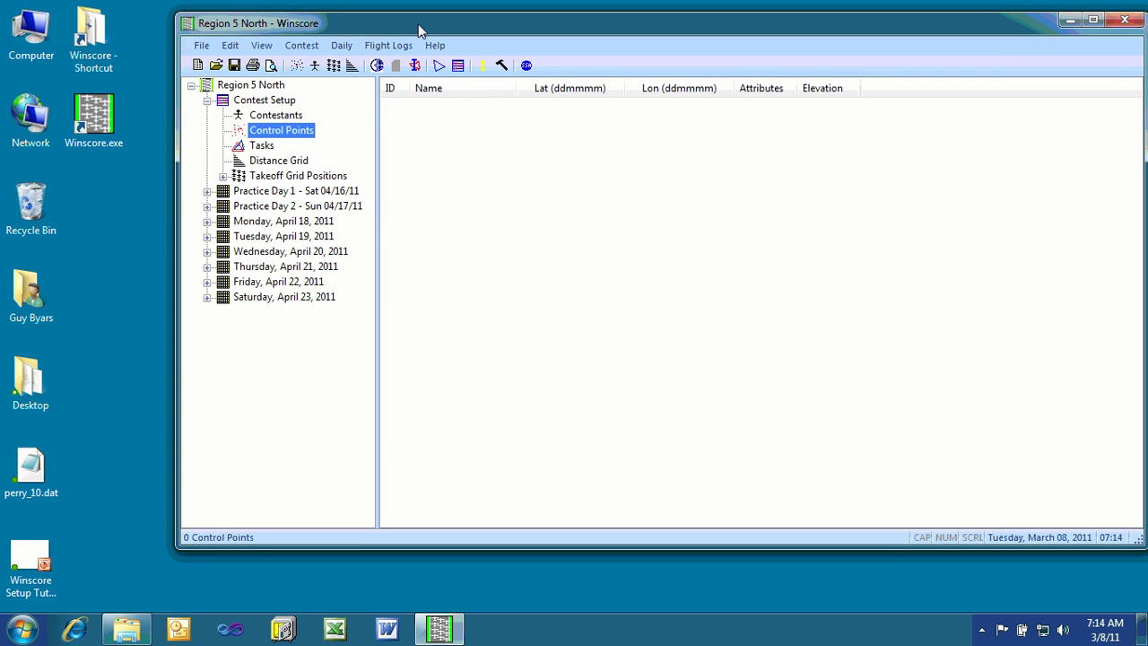
# Import perry_10.dat as the contest's control points and confirm the 265-point import.
pyautogui.rightClick(286, 134)
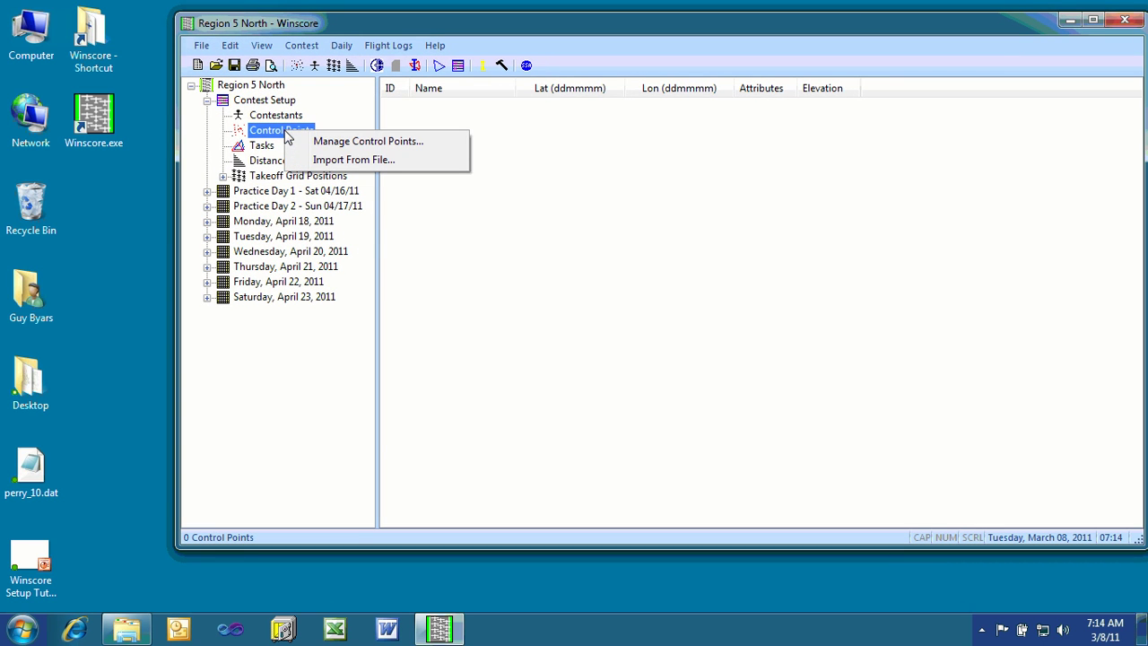
pyautogui.click(356, 164)
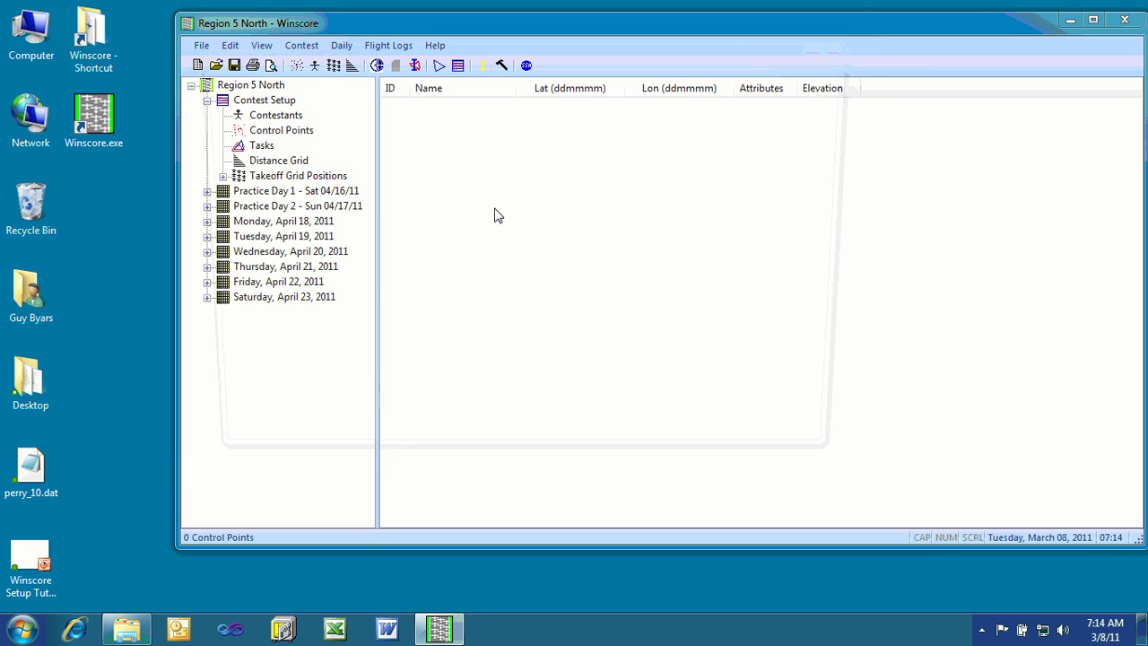
pyautogui.moveTo(532, 59); pyautogui.dragTo(514, 30)
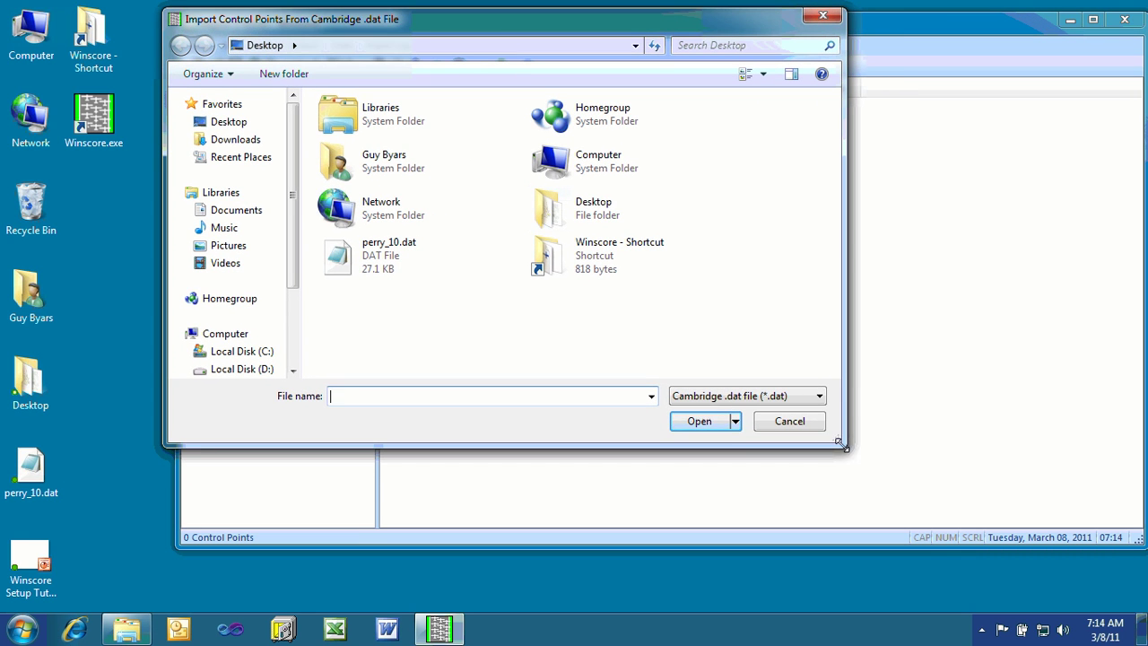
pyautogui.moveTo(840, 444); pyautogui.dragTo(897, 476)
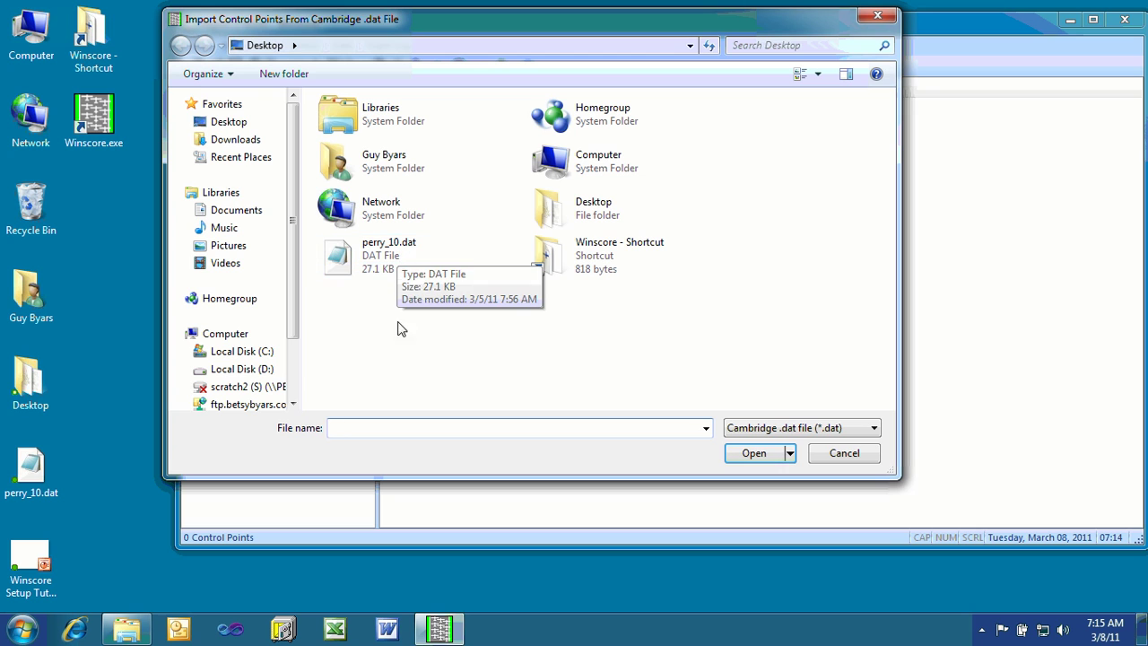
pyautogui.click(379, 258)
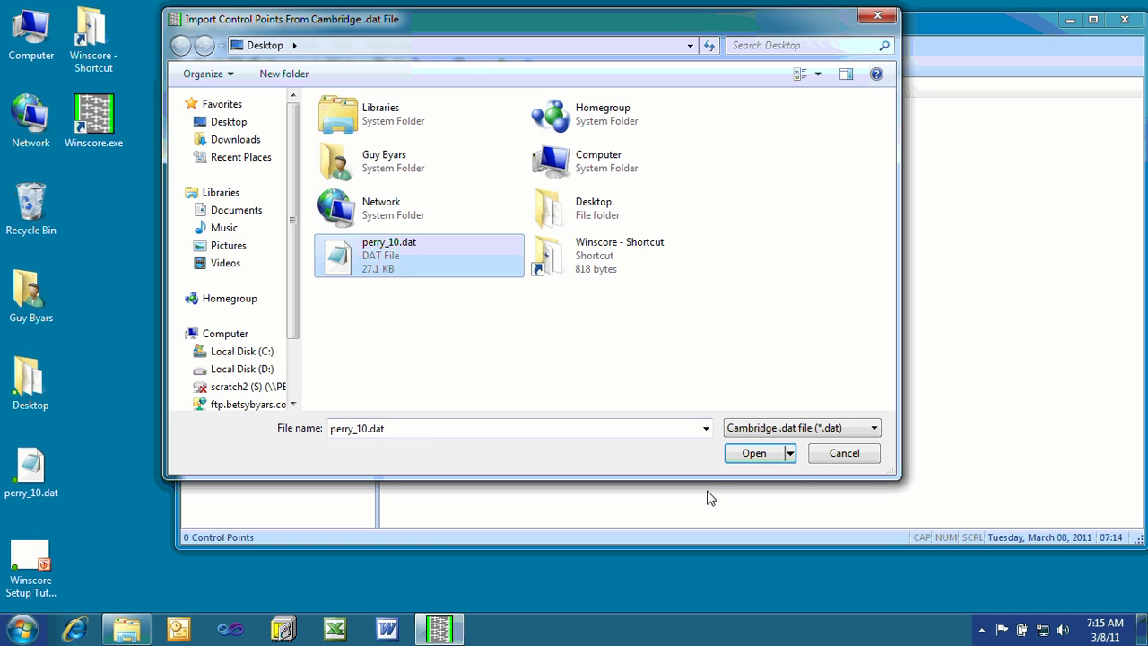
pyautogui.click(755, 454)
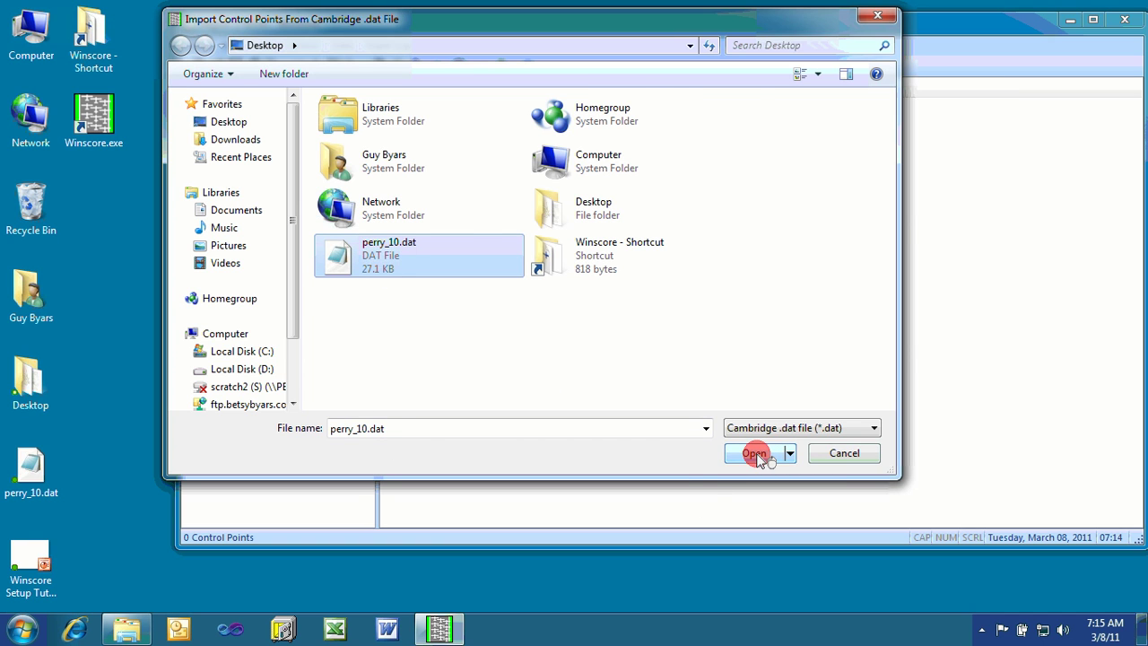
pyautogui.click(793, 325)
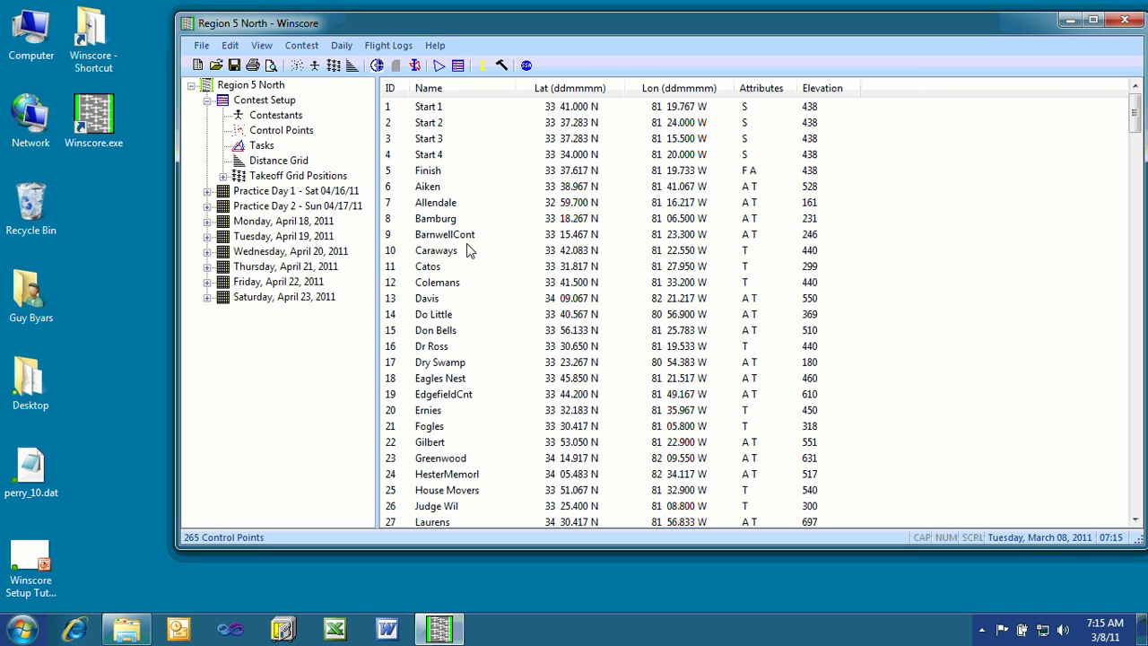
pyautogui.click(267, 123)
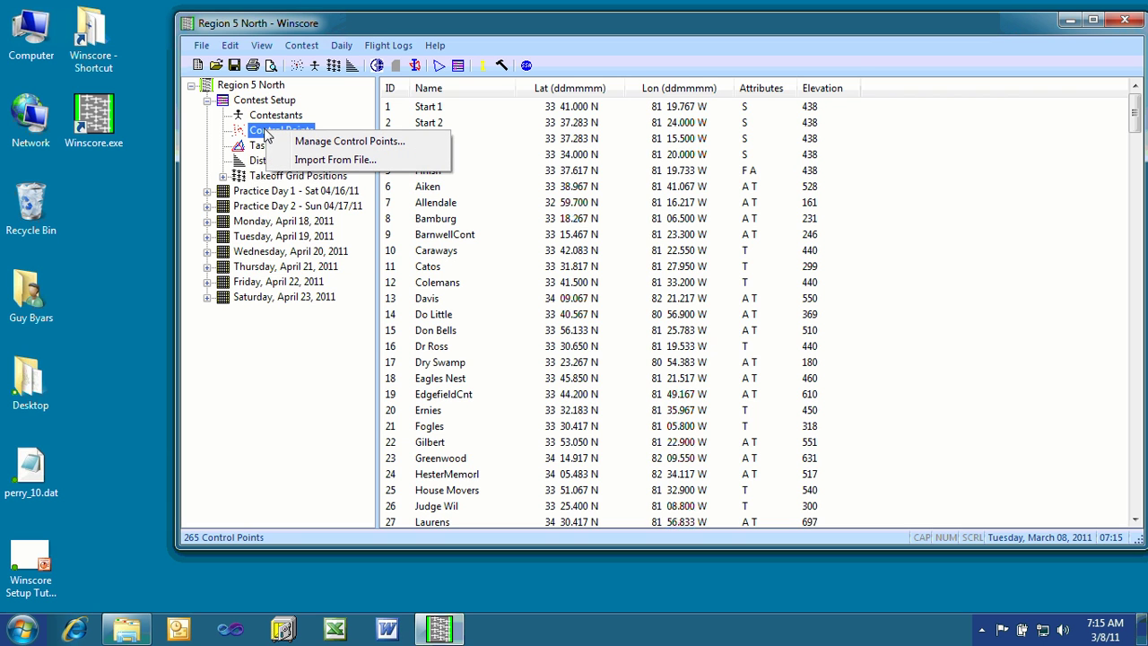
pyautogui.click(386, 141)
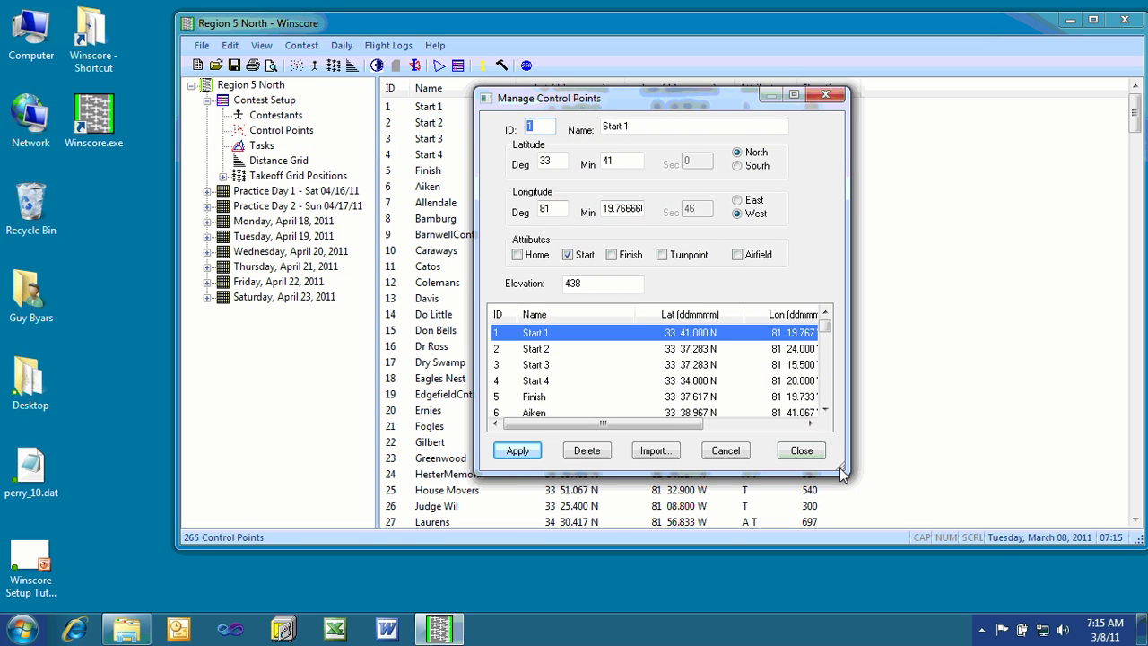
pyautogui.moveTo(845, 469); pyautogui.dragTo(931, 473)
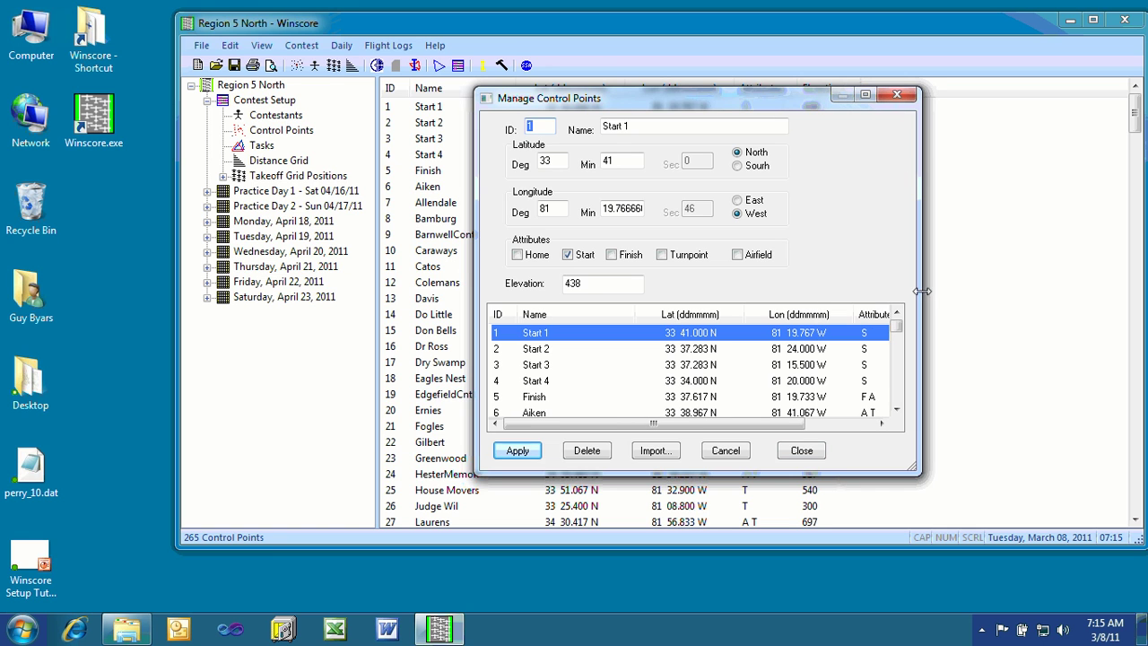
pyautogui.click(908, 94)
pyautogui.click(693, 199)
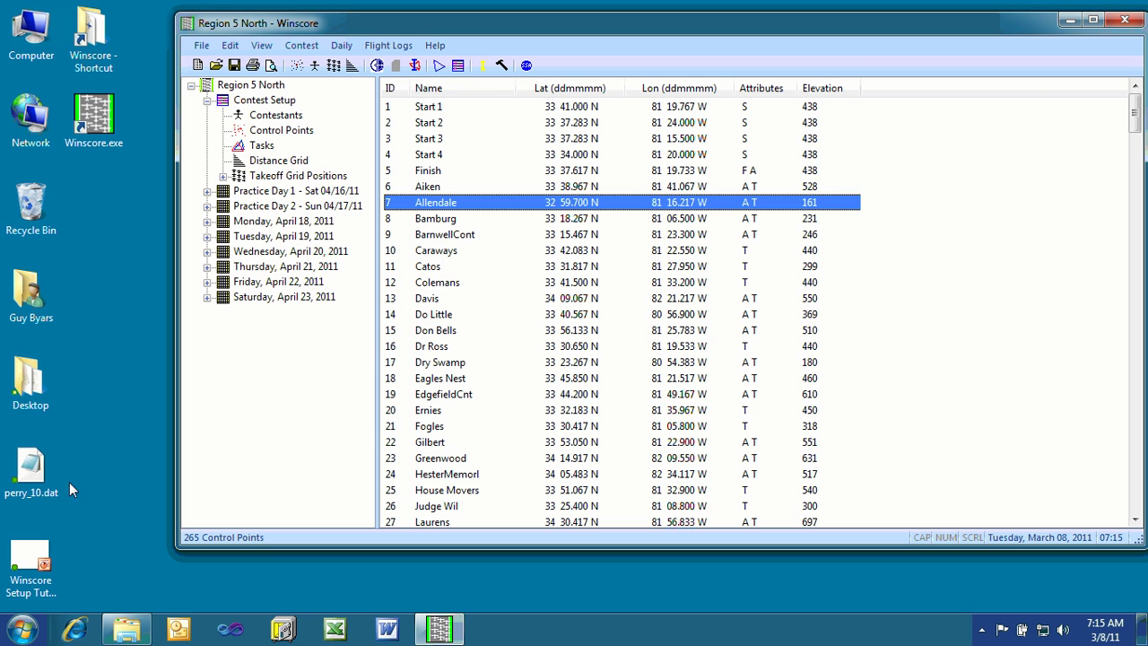
pyautogui.click(727, 331)
pyautogui.scroll(-3, 731, 333)
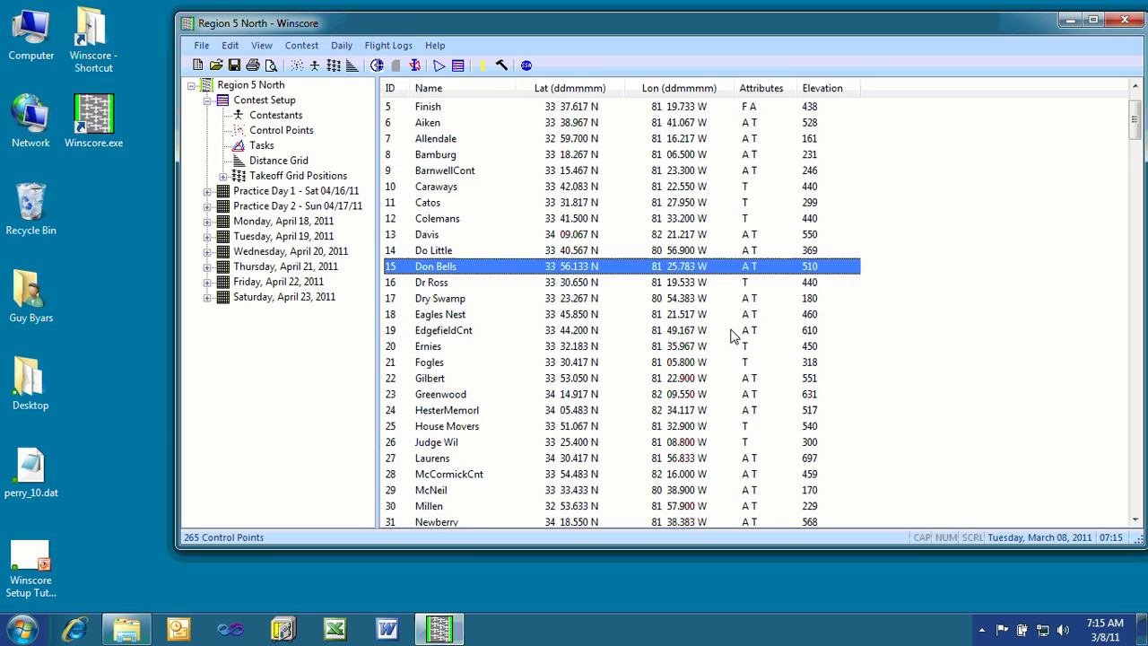
pyautogui.scroll(3, 731, 334)
pyautogui.scroll(-6, 731, 334)
pyautogui.scroll(6, 731, 334)
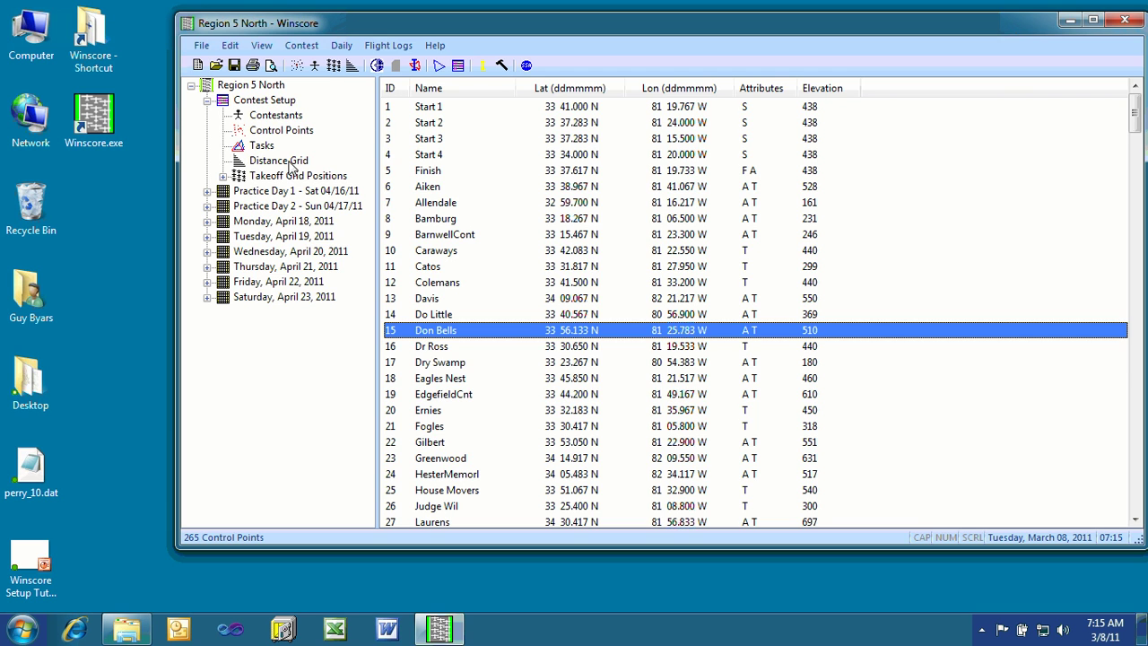
# View the control-point distance grid, then expand Takeoff Grid Positions to show its four classes.
pyautogui.click(259, 161)
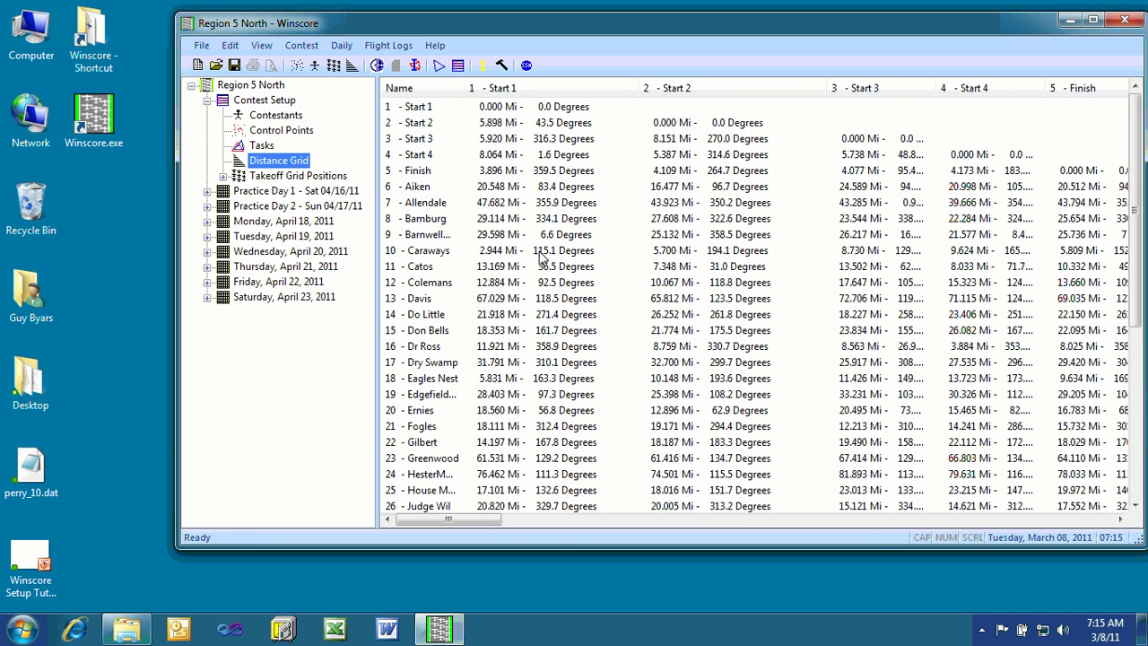
pyautogui.click(549, 172)
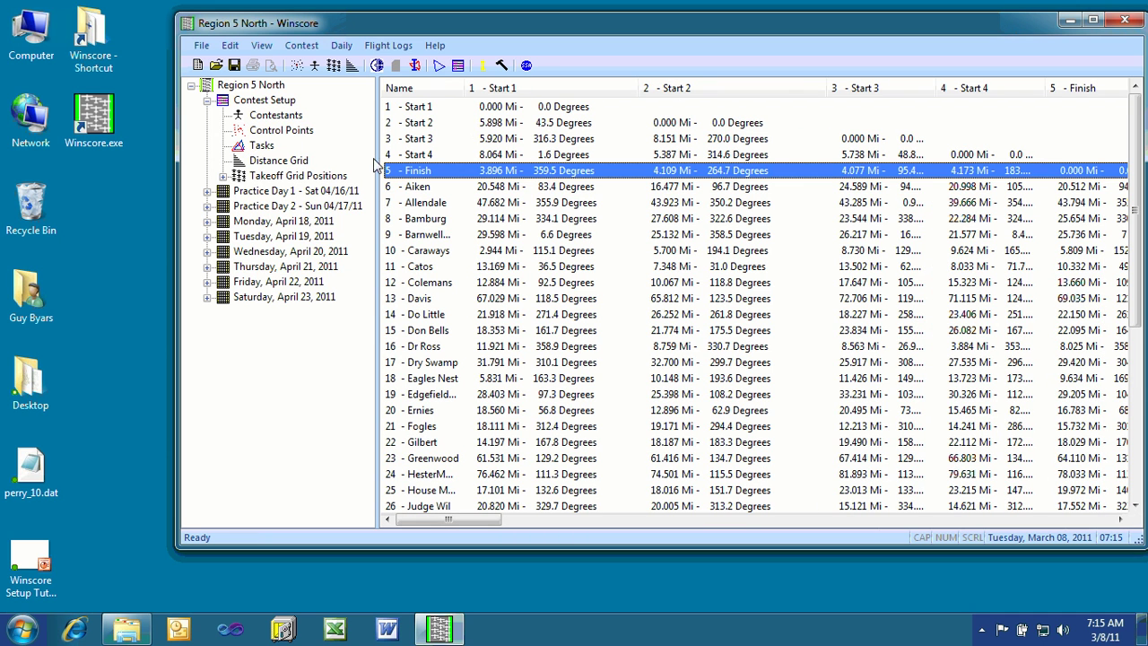
pyautogui.click(292, 177)
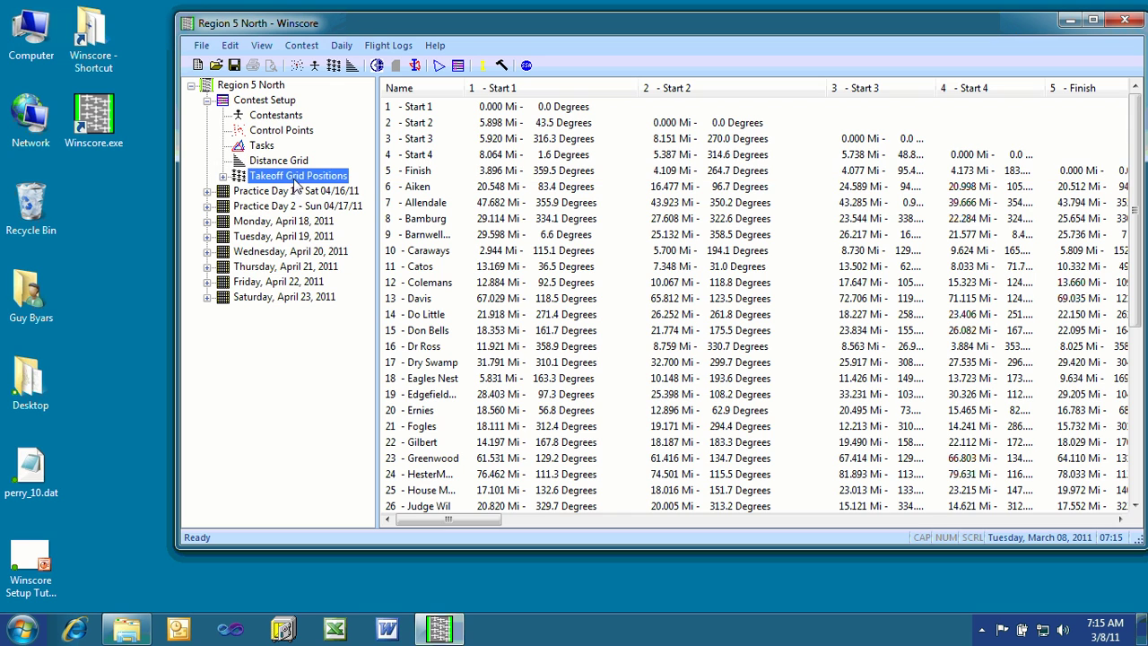
pyautogui.click(221, 176)
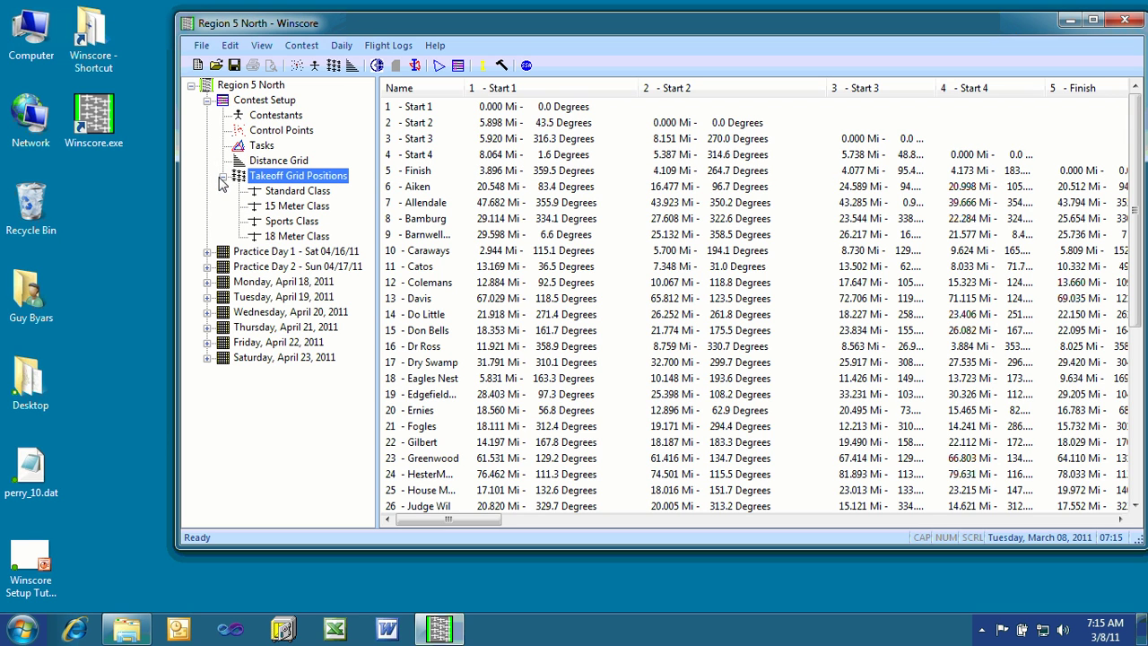
# Calculate takeoff grids for the Standard, 15 Meter, Sports and 18 Meter classes.
pyautogui.click(313, 191)
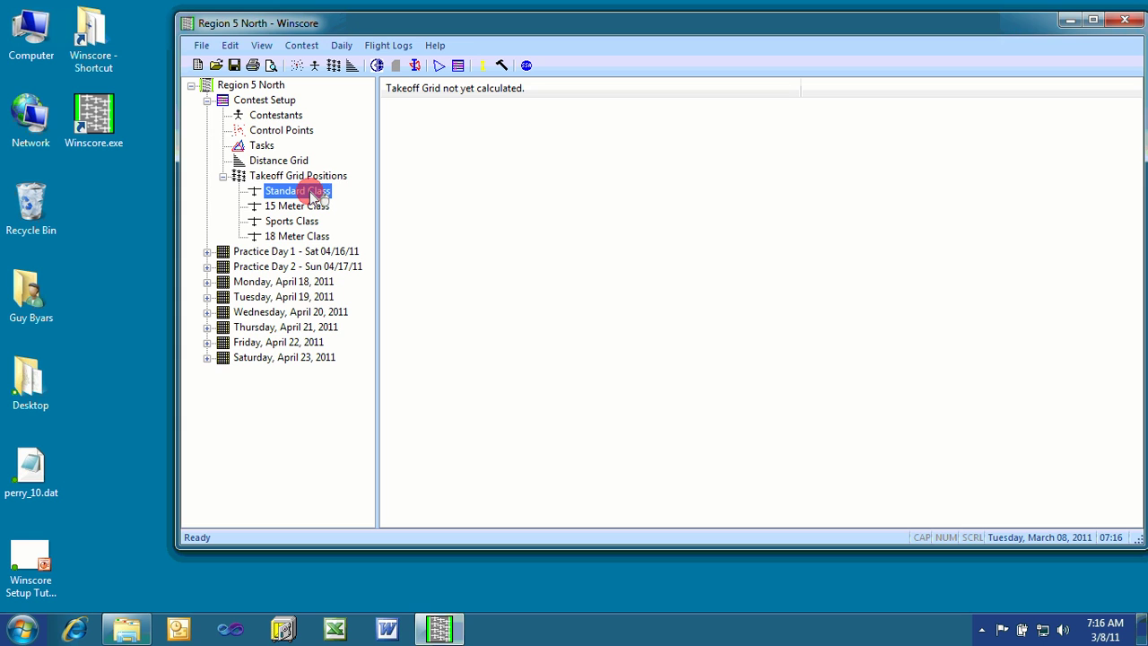
pyautogui.doubleClick(313, 191)
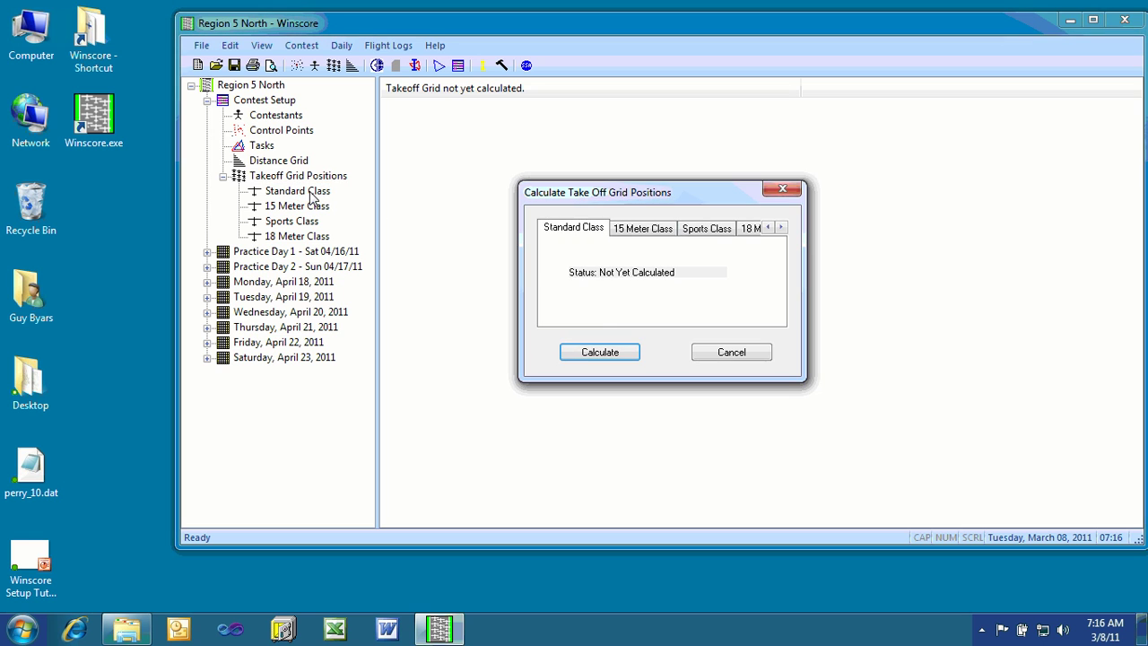
pyautogui.click(608, 355)
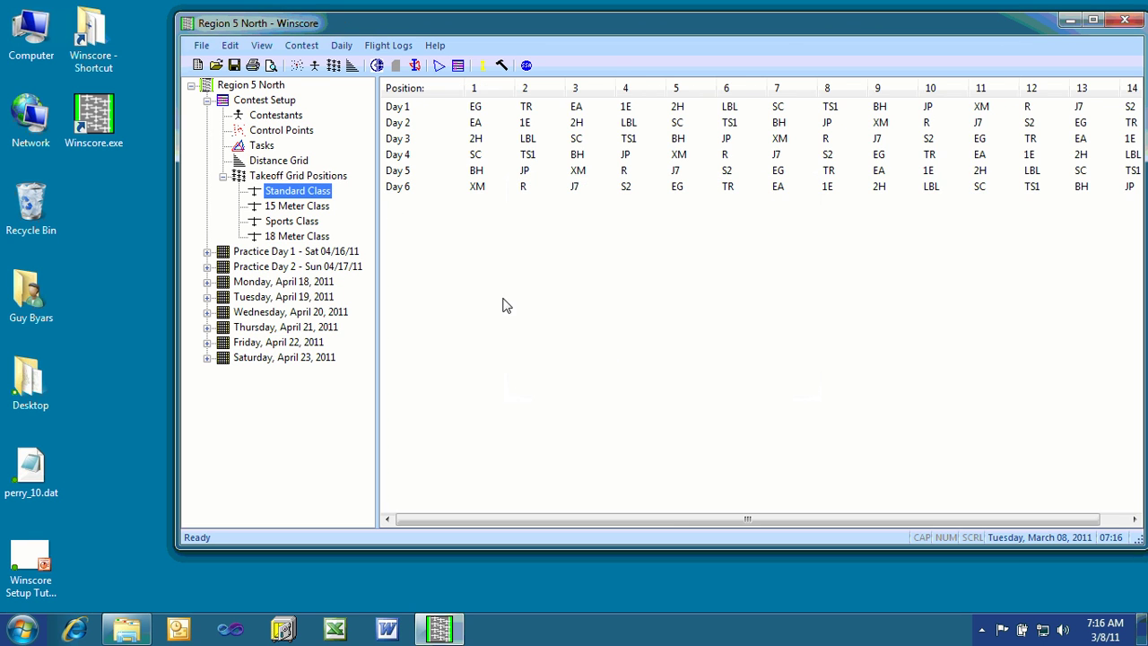
pyautogui.doubleClick(277, 206)
pyautogui.click(597, 352)
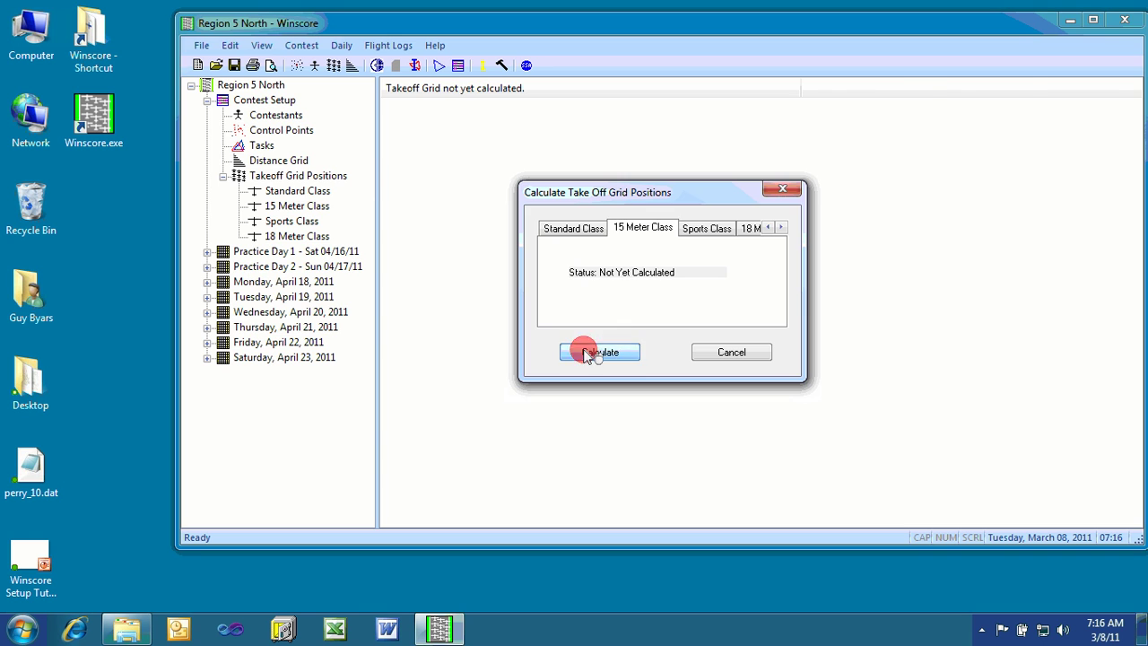
pyautogui.click(282, 221)
pyautogui.click(283, 221)
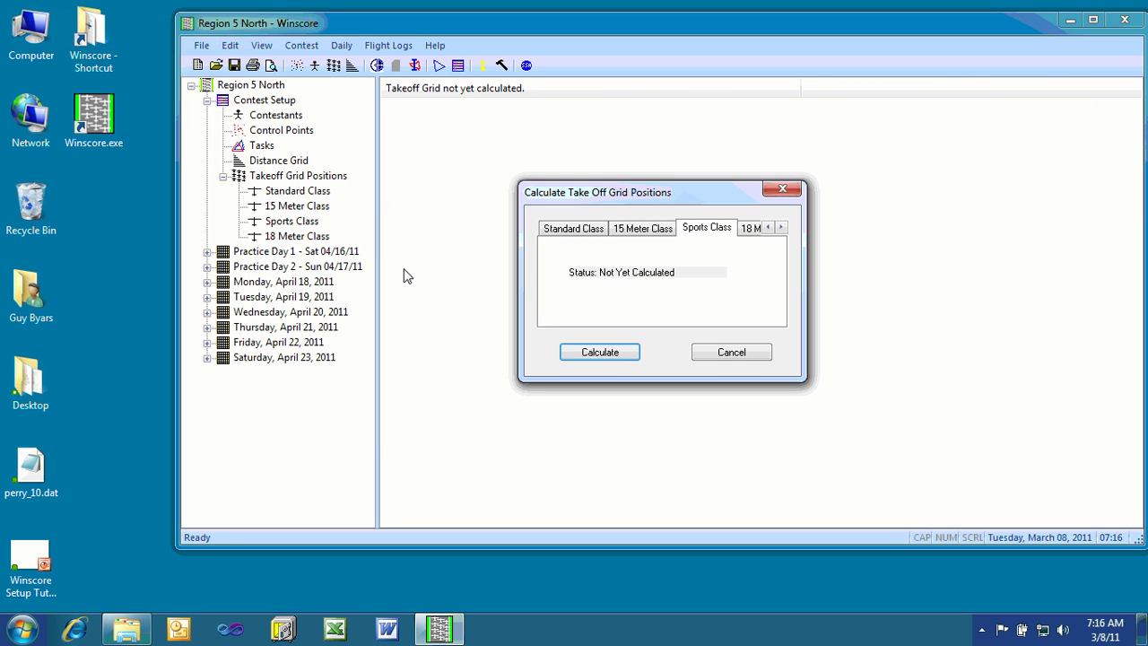
pyautogui.click(601, 356)
pyautogui.click(314, 236)
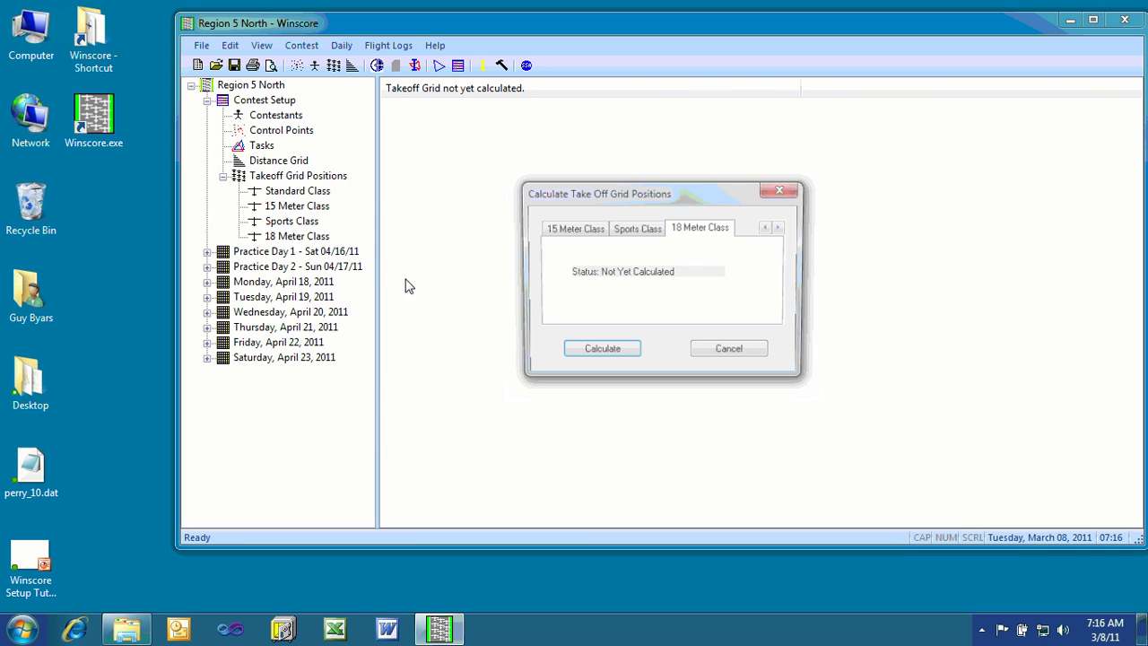
pyautogui.click(599, 354)
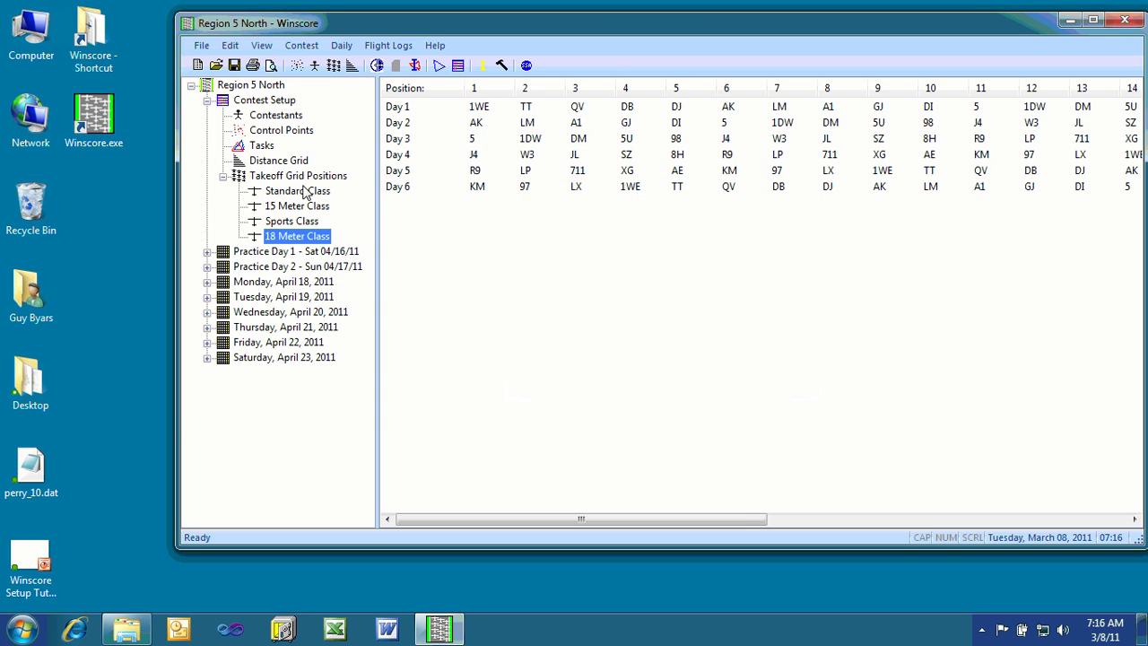
# Display the Standard Class takeoff grid and review its Day 1–6 launch orders.
pyautogui.click(303, 192)
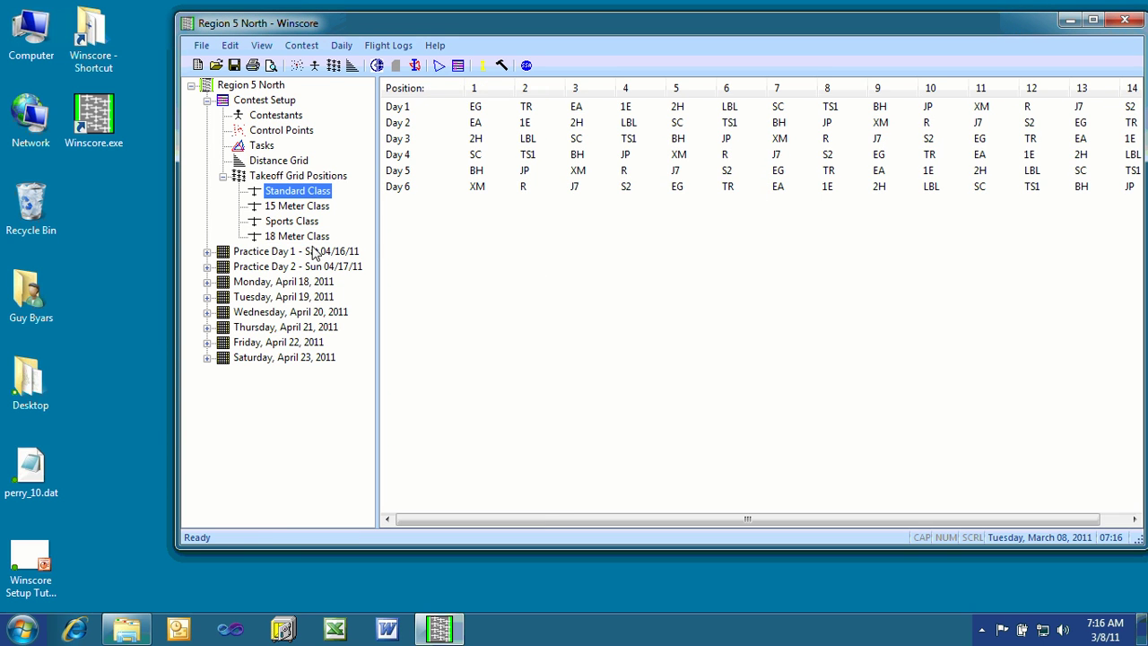
pyautogui.click(394, 108)
pyautogui.click(396, 123)
pyautogui.click(397, 139)
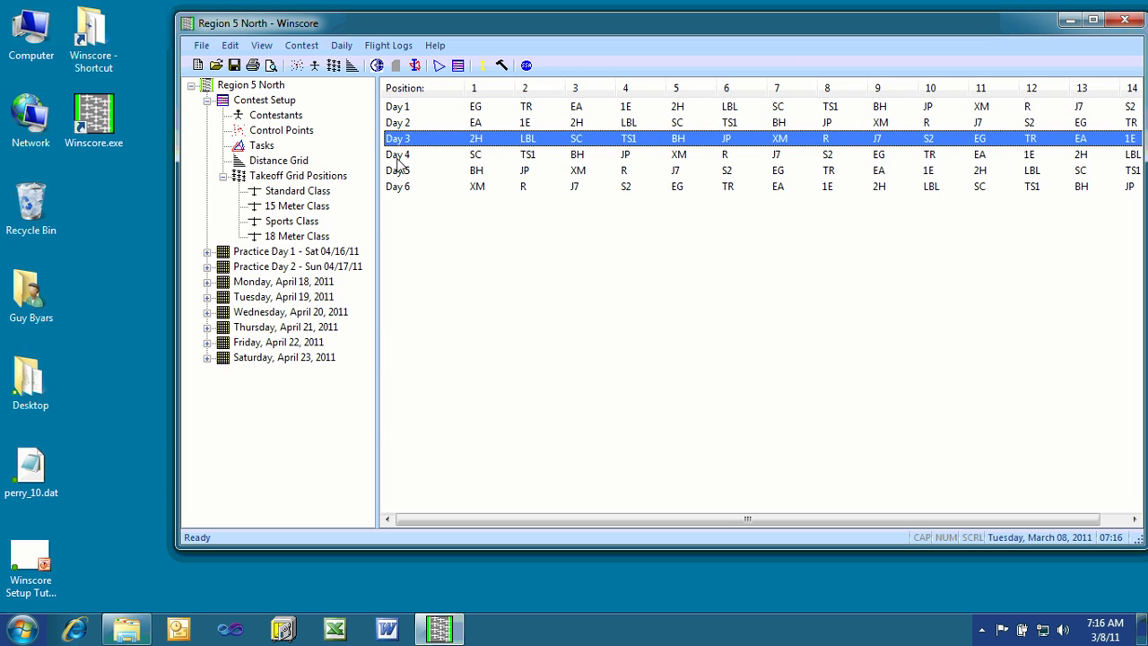
pyautogui.click(397, 155)
pyautogui.click(397, 170)
pyautogui.click(398, 186)
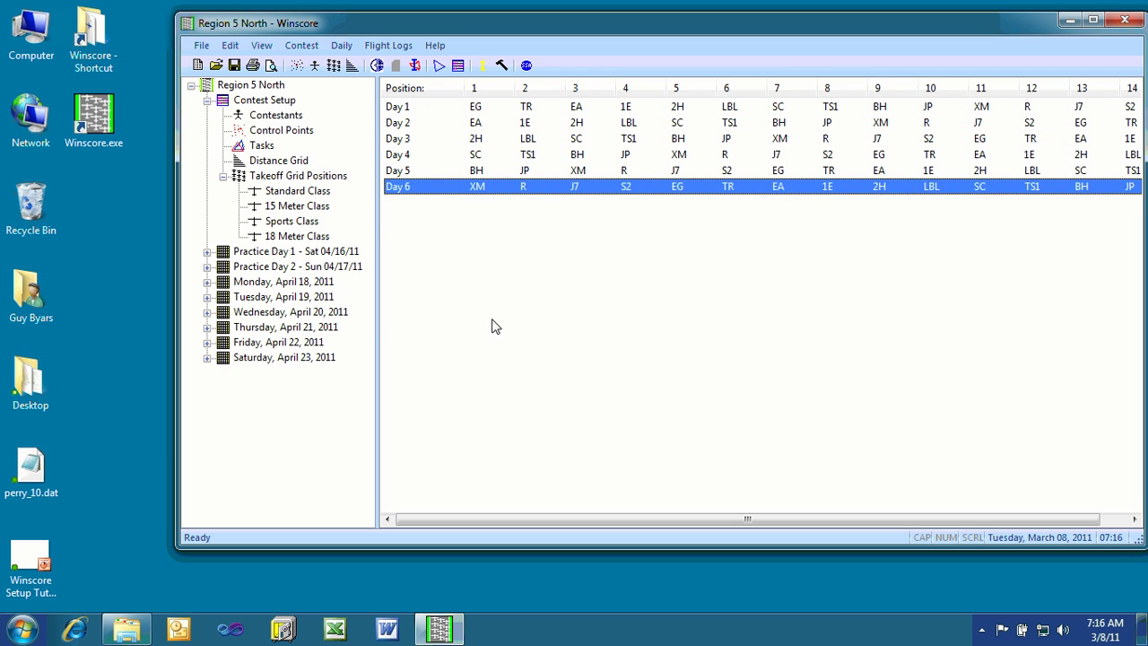
pyautogui.click(459, 271)
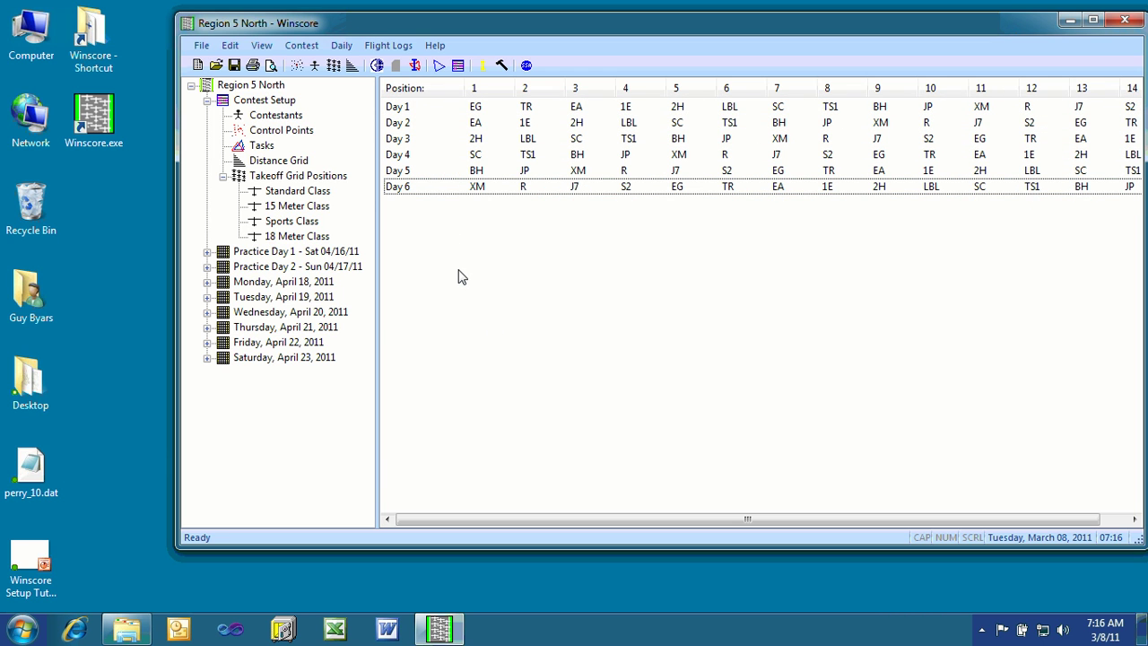
pyautogui.click(202, 44)
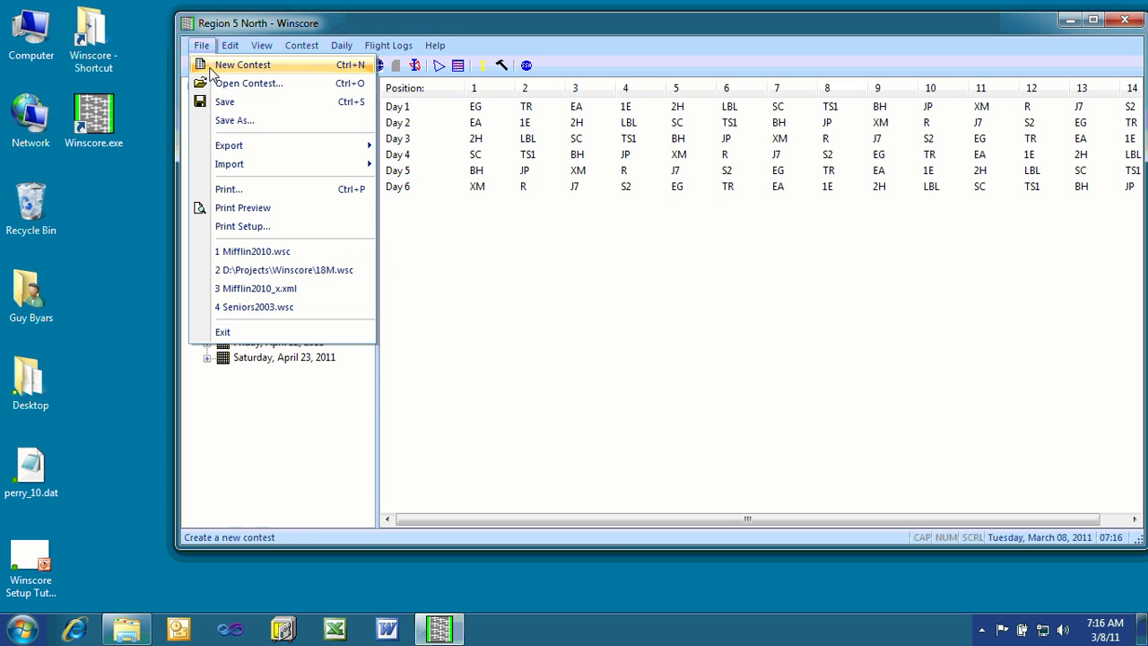
pyautogui.click(264, 207)
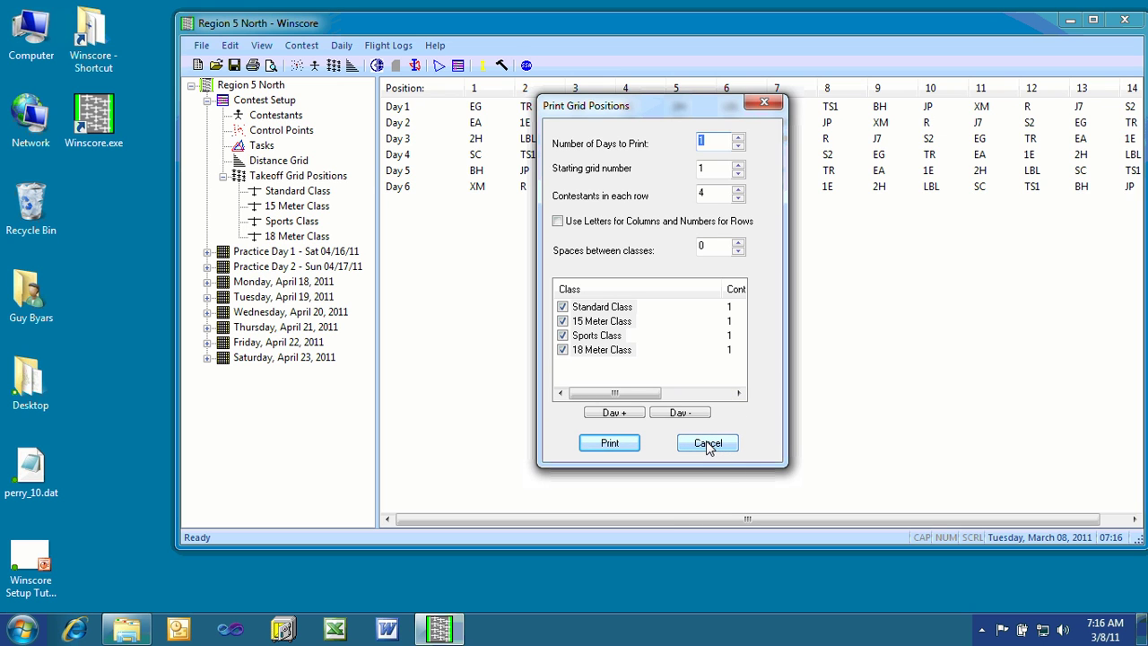
pyautogui.click(705, 442)
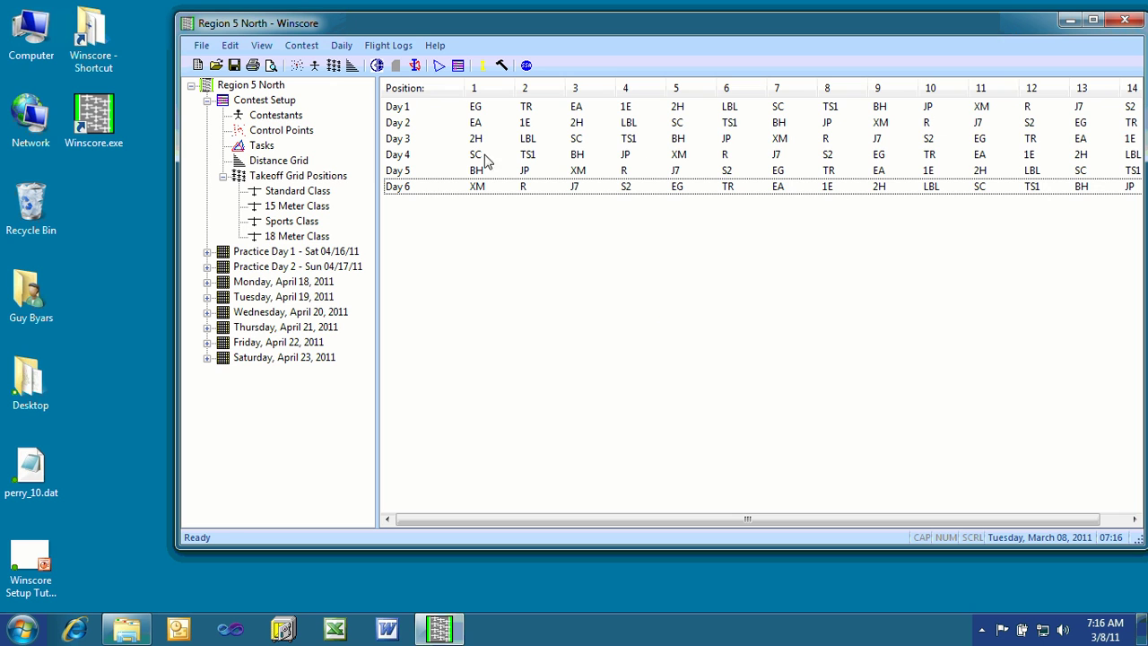
# Copy the Standard Class takeoff grid from Winscore and paste it into Excel's Book1.
pyautogui.click(230, 47)
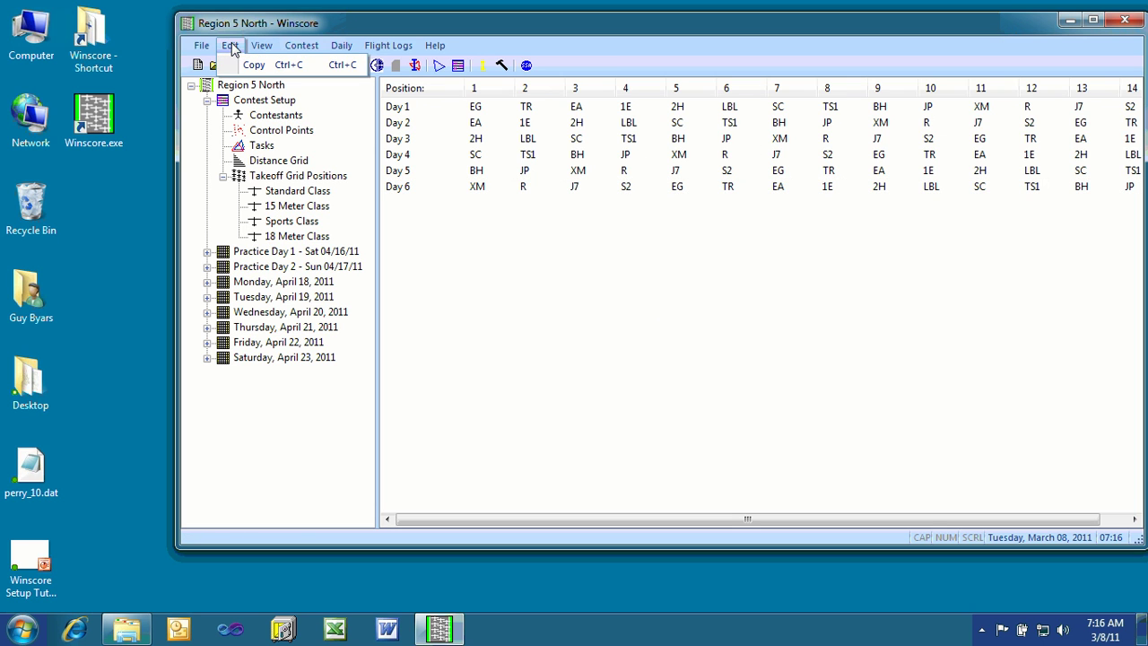
pyautogui.click(231, 60)
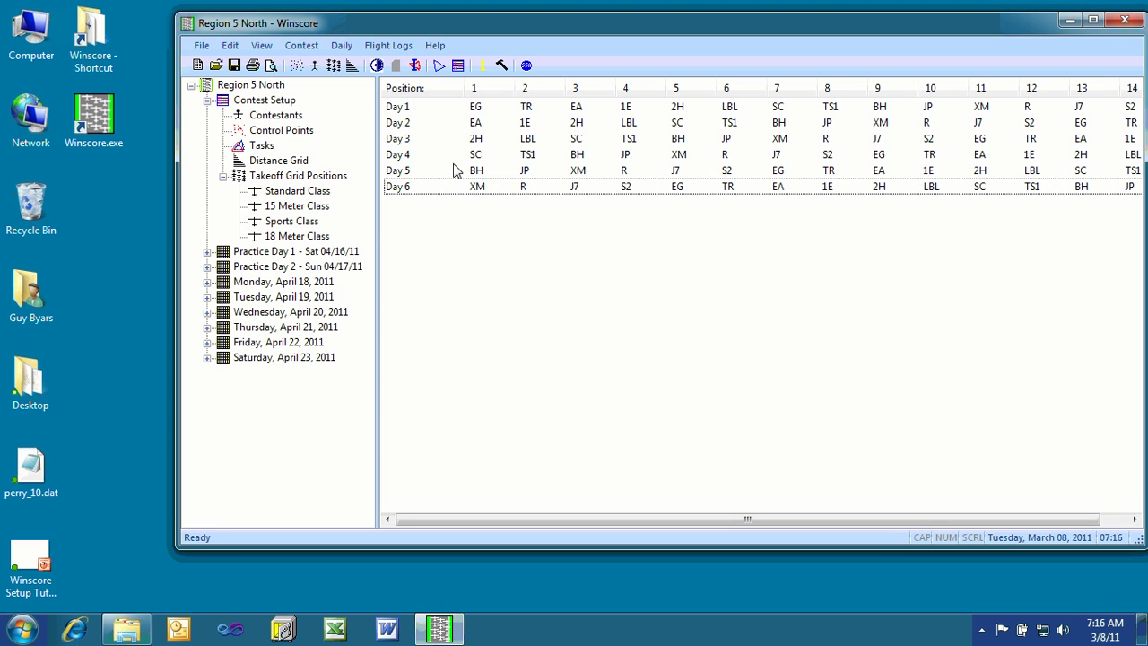
pyautogui.click(335, 629)
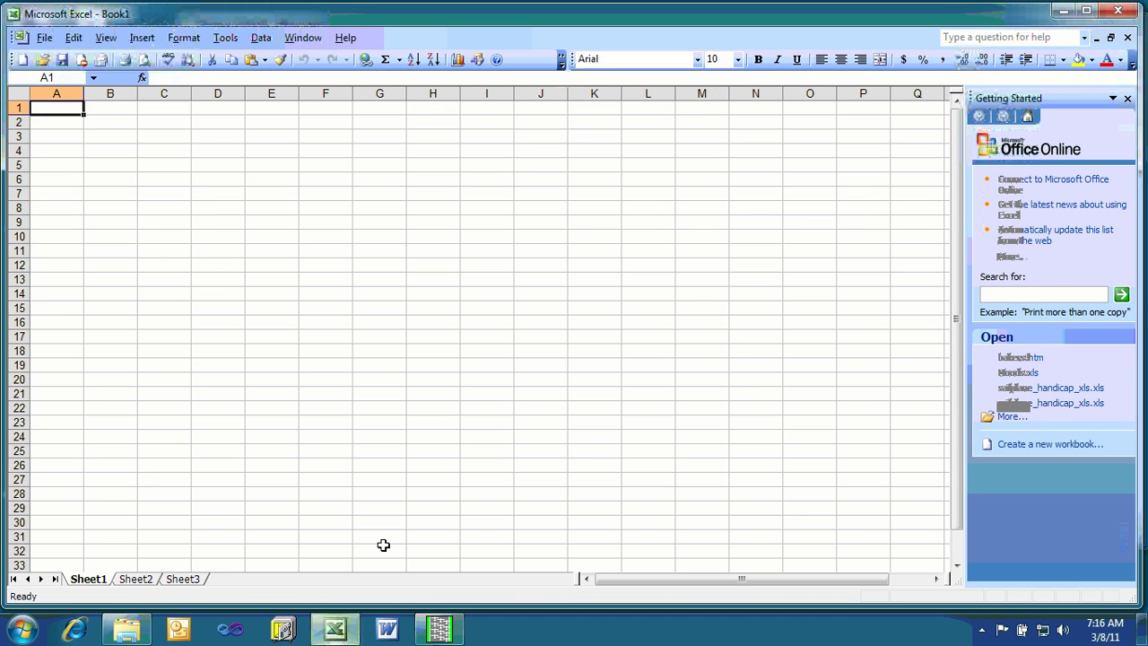
pyautogui.click(73, 37)
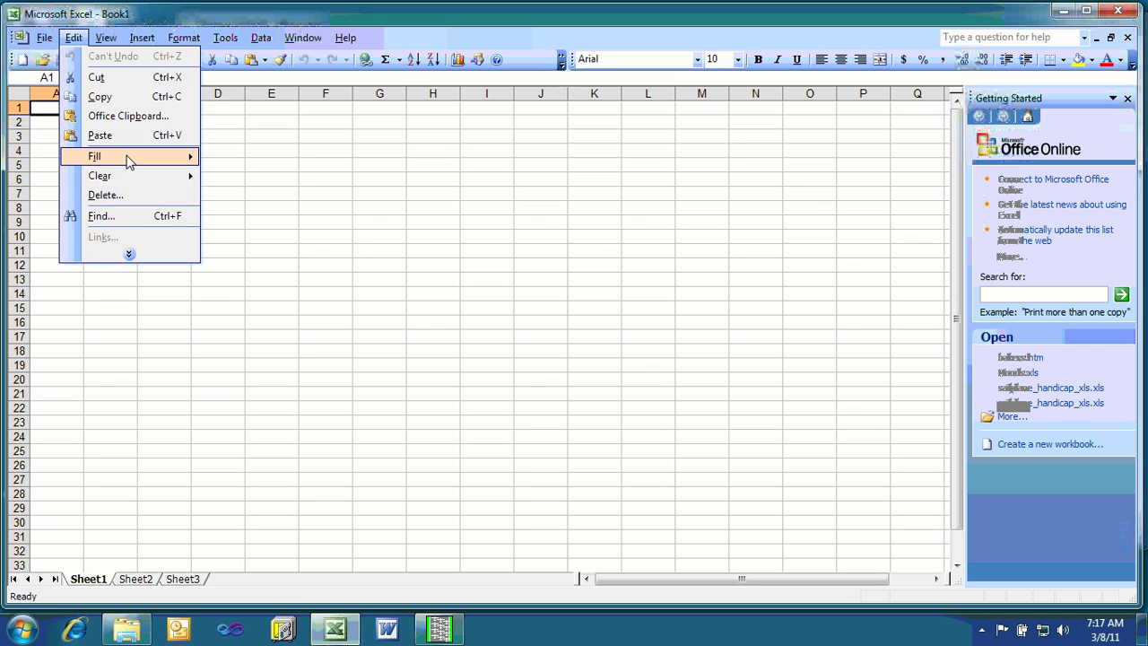
pyautogui.click(99, 135)
# Clear heading rows 1–5, then close Excel without saving Book1.
pyautogui.moveTo(17, 107); pyautogui.dragTo(18, 165)
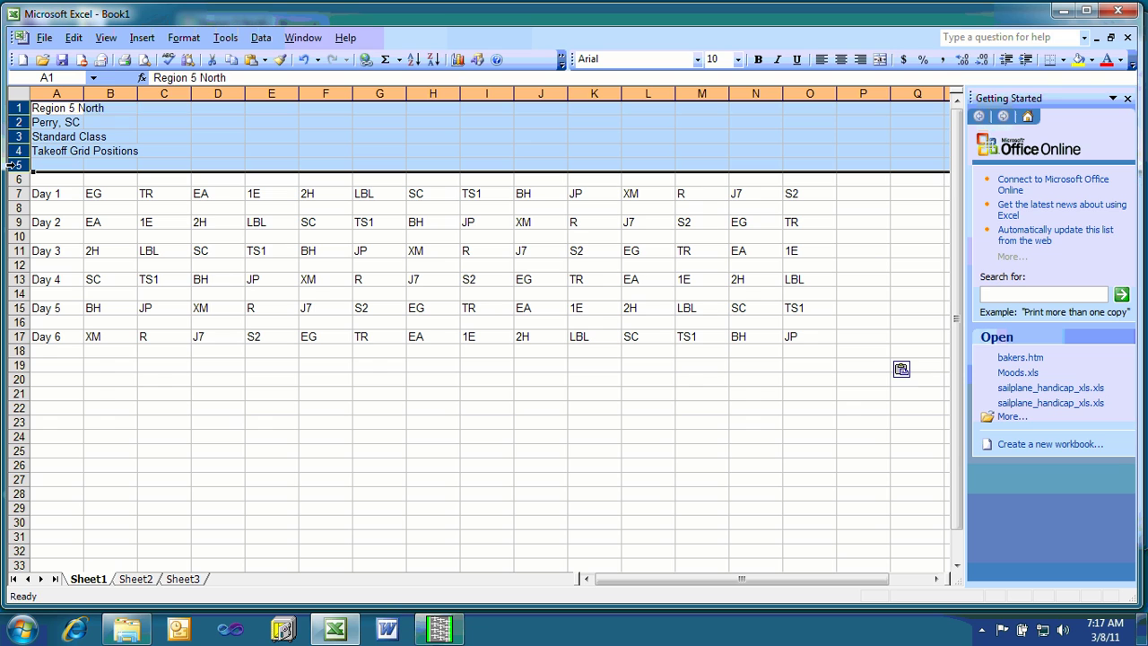
pyautogui.press('BackSpace')
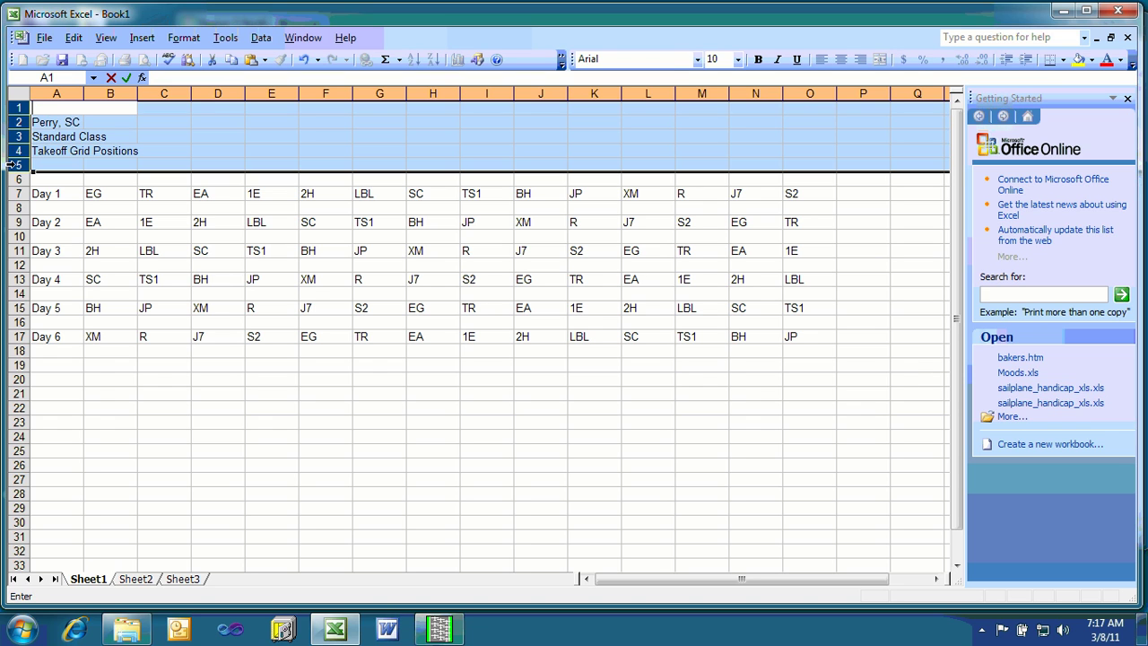
pyautogui.click(1131, 16)
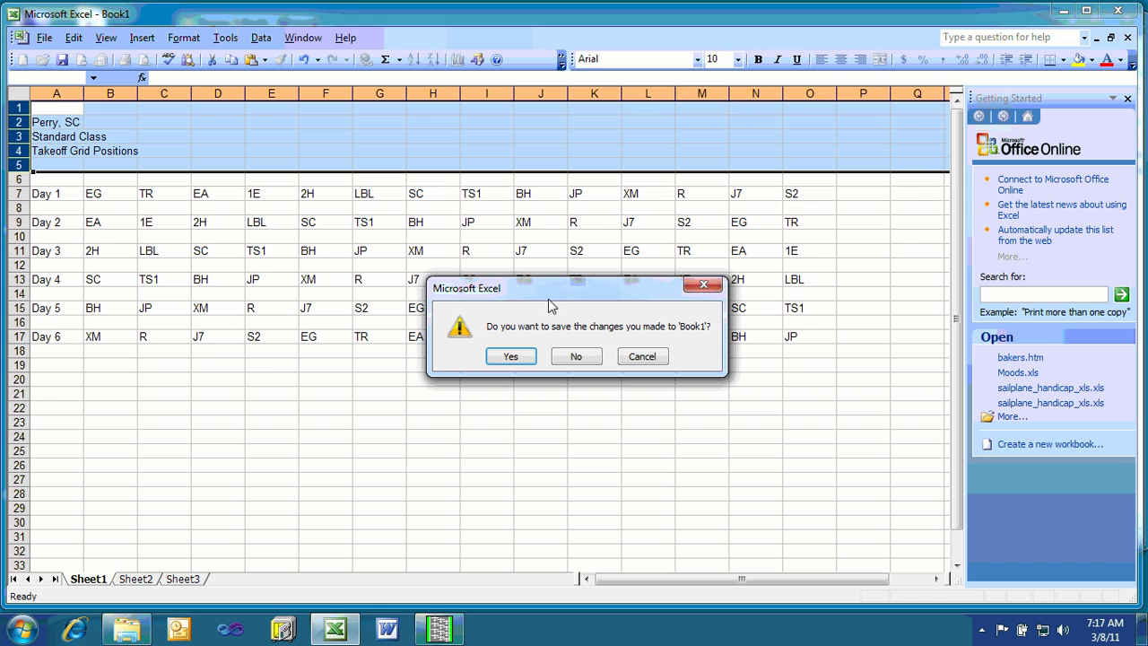
pyautogui.click(575, 355)
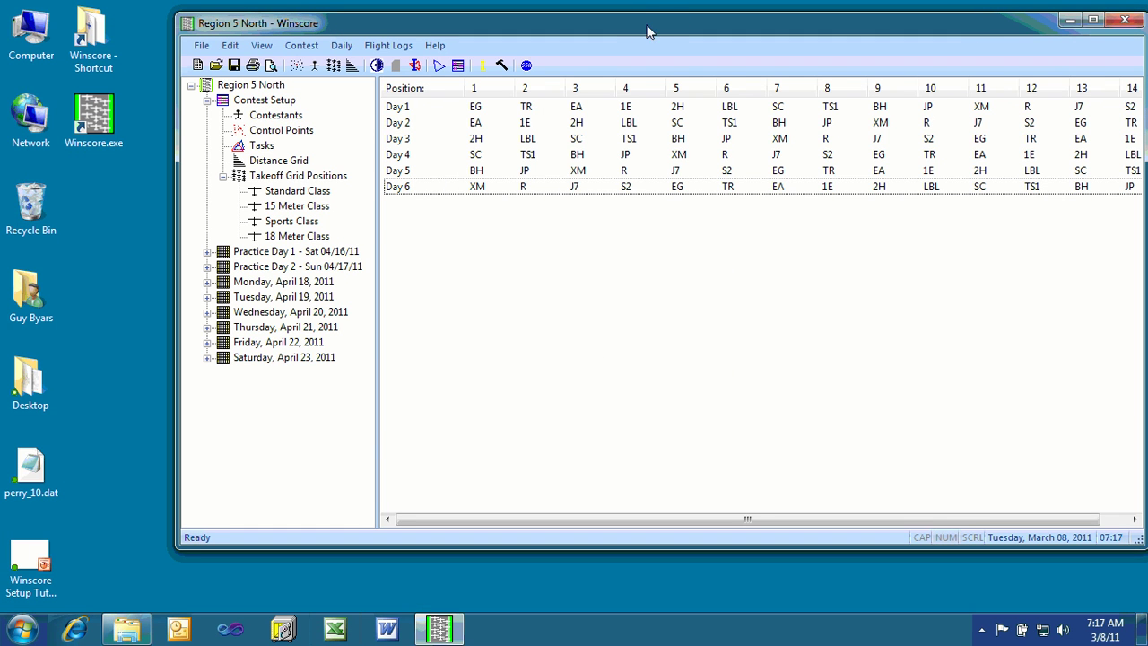
pyautogui.moveTo(649, 31); pyautogui.dragTo(549, 31)
# Cancel out of Flight Analysis Settings and show the 86-contestant Region 5 North roster.
pyautogui.click(293, 45)
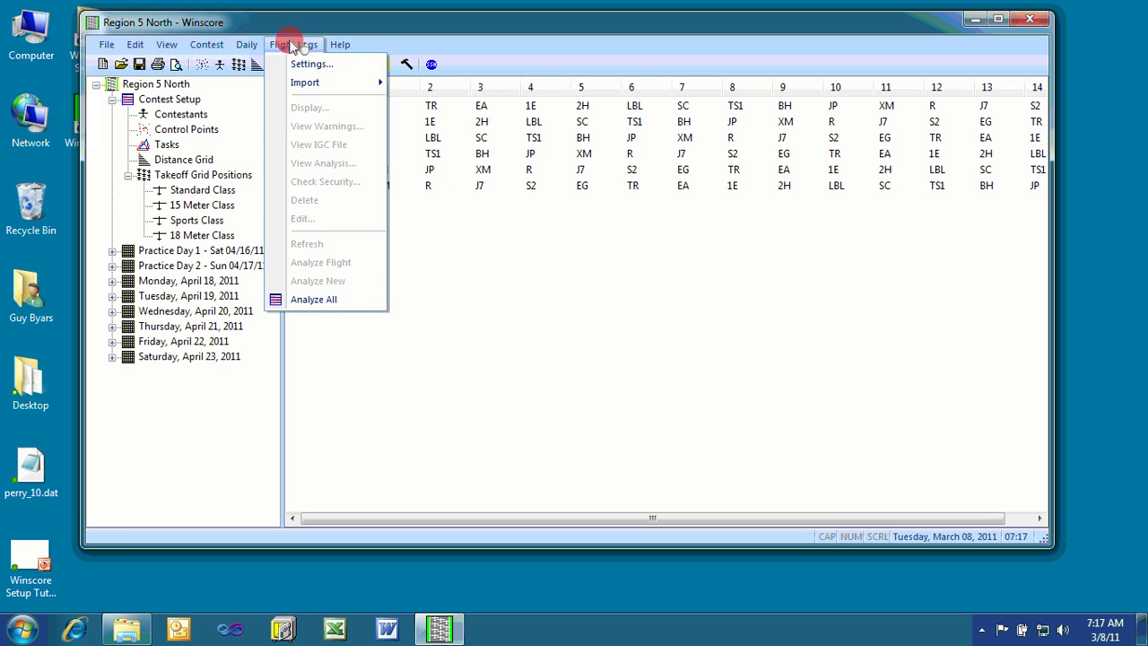
pyautogui.click(304, 64)
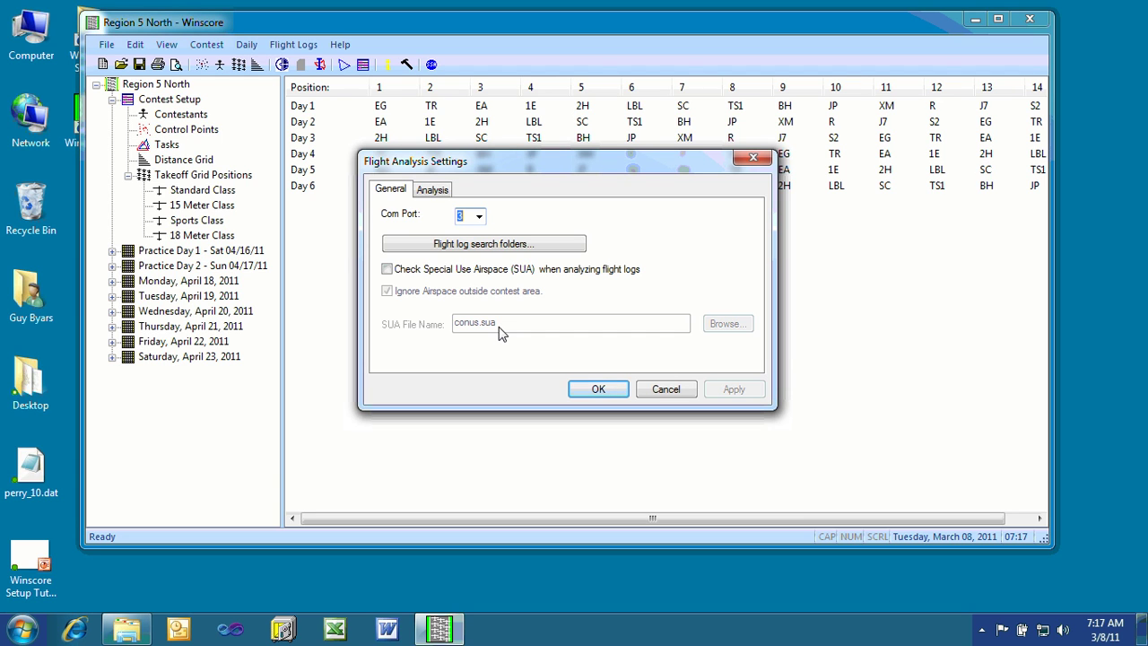
pyautogui.click(665, 389)
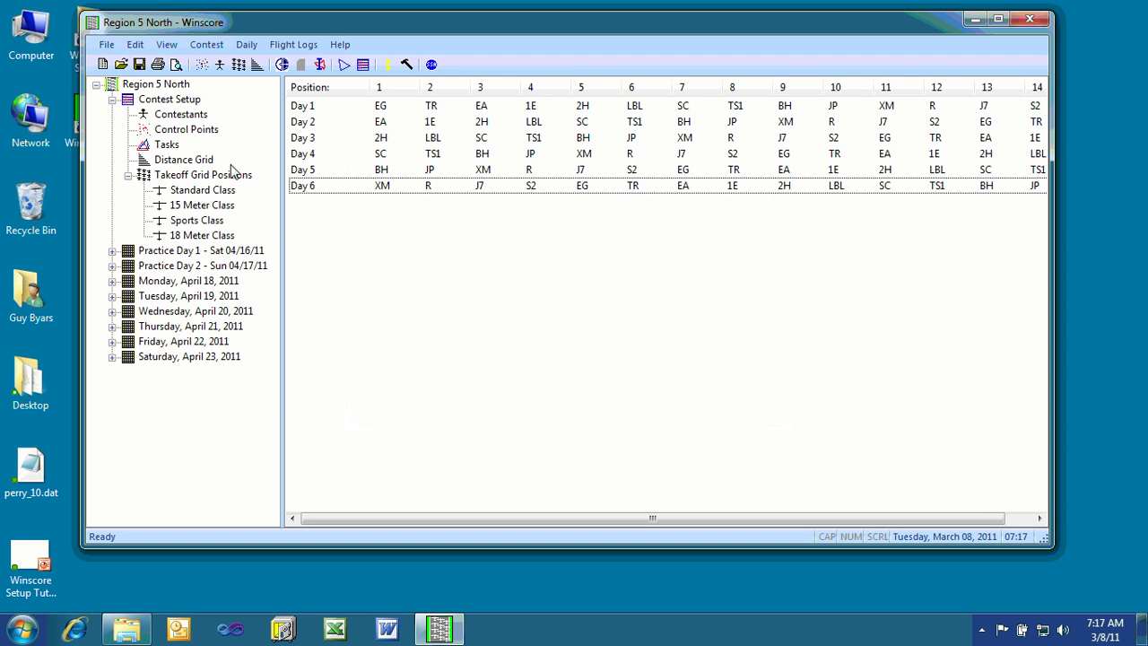
pyautogui.click(126, 175)
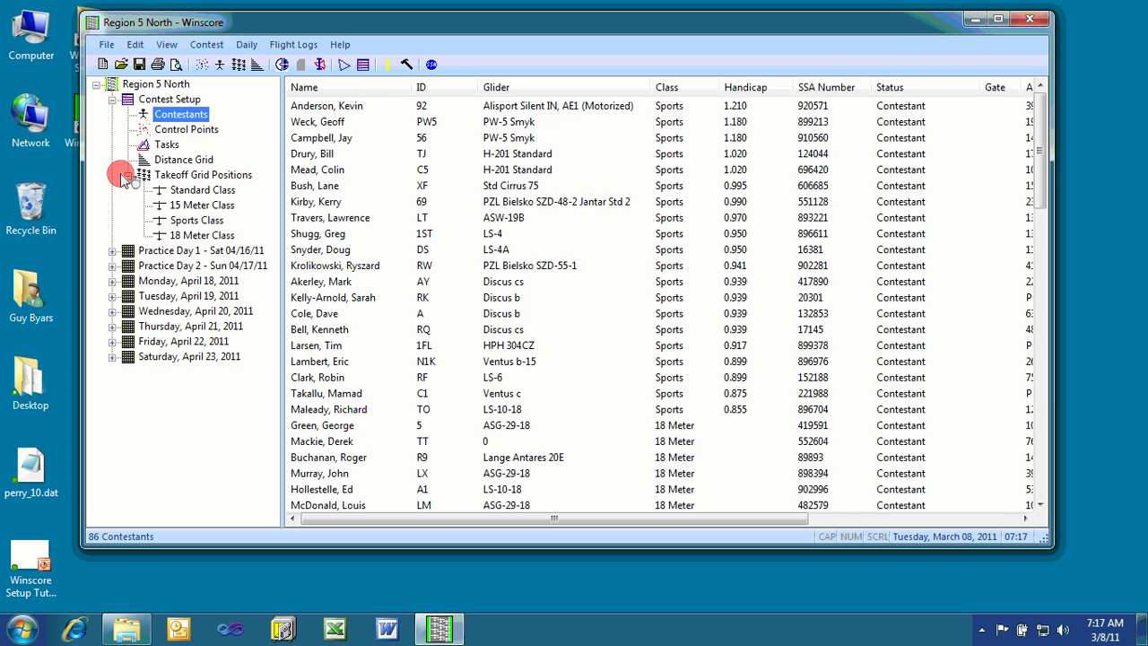